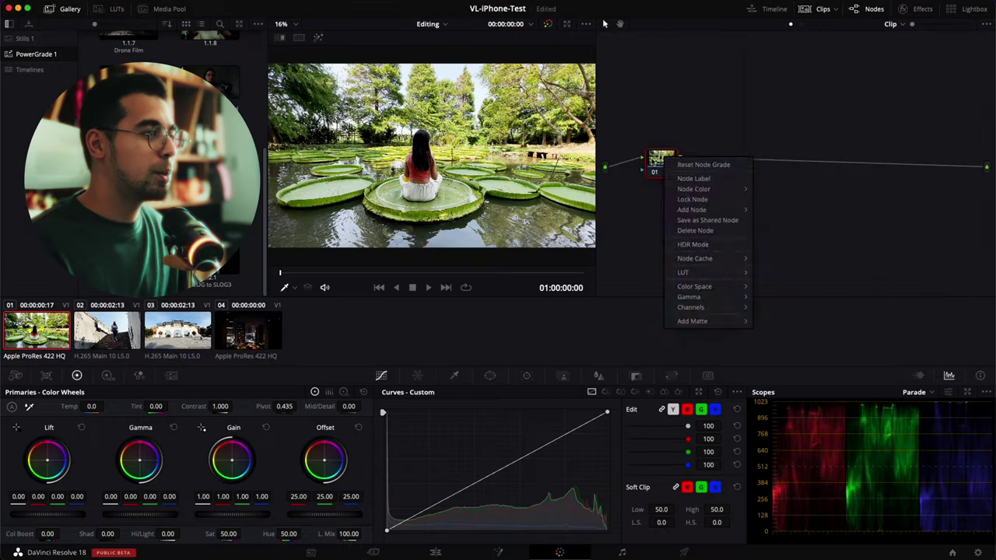
Add four serial nodes after the first node in the clip's node graph
click(673, 160)
key(alt+s)
key(alt+s)
key(alt+s)
key(alt+s)
Label the first four nodes CST, Balance, WB and Exposure, and give node 06 its SLOG3 label
right_click(674, 161)
click(727, 185)
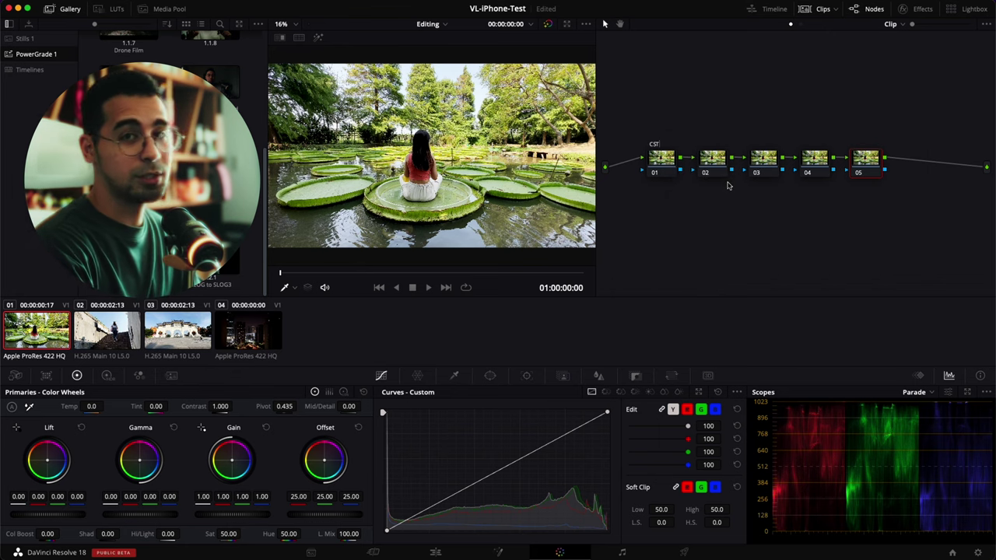
click(718, 168)
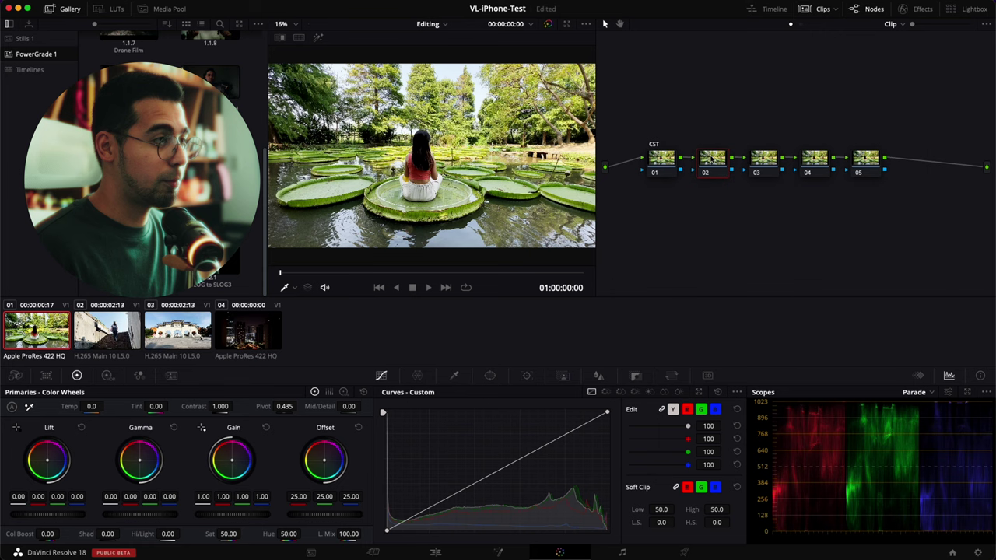
text(Balance)
click(774, 176)
text(WB)
click(821, 164)
text(Expos)
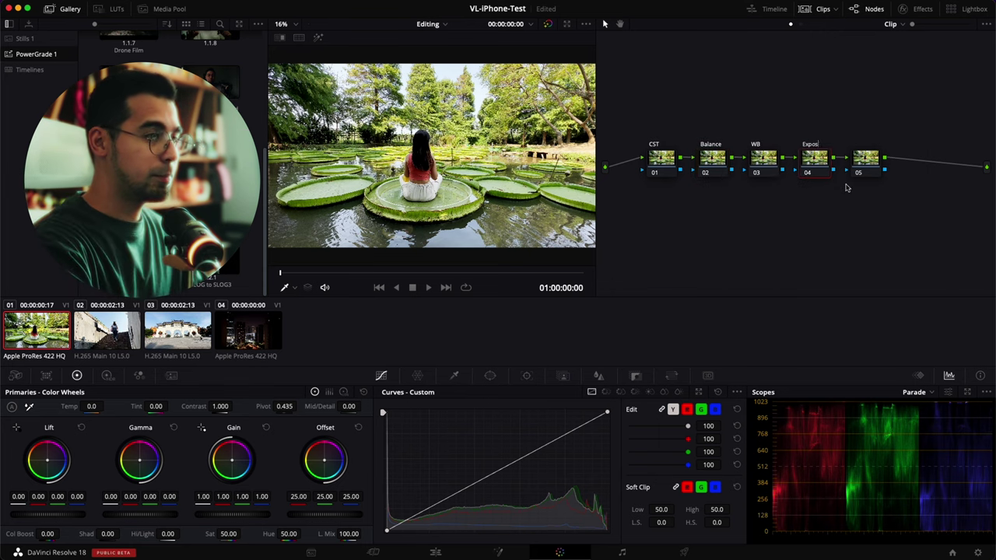
text(SLOG3 C...)
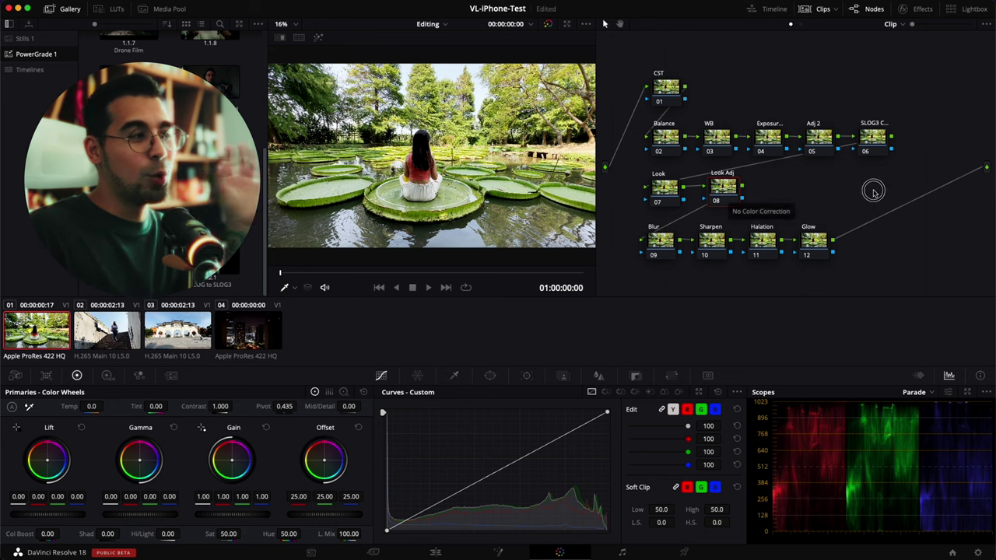
click(870, 138)
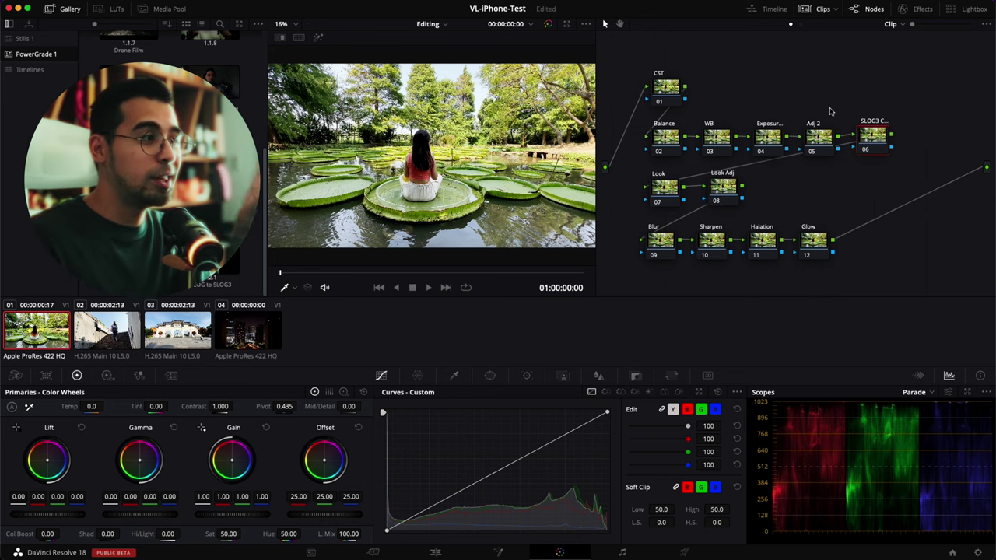
drag(870, 137, 877, 143)
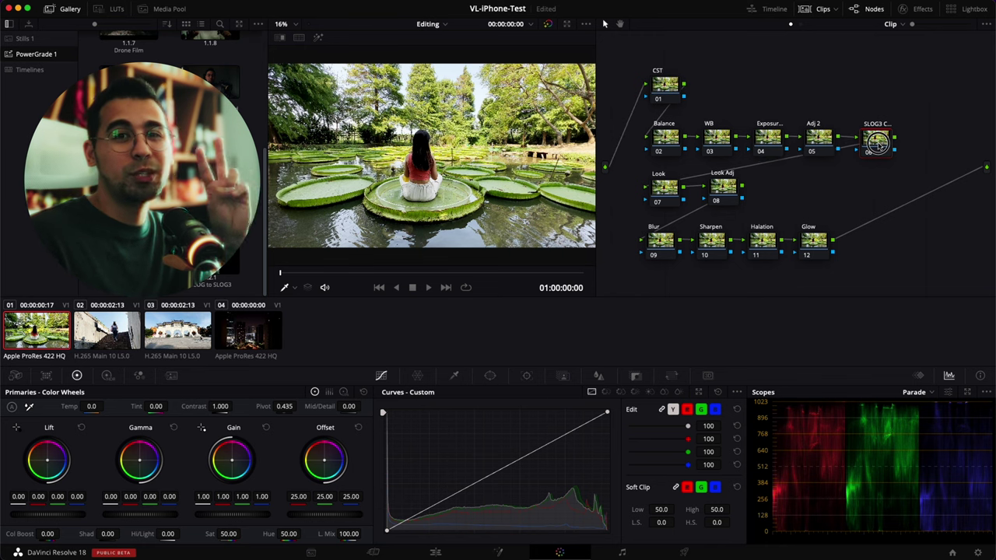
Search the effects library for "color" and apply Color Space Transform to the CST node
click(670, 95)
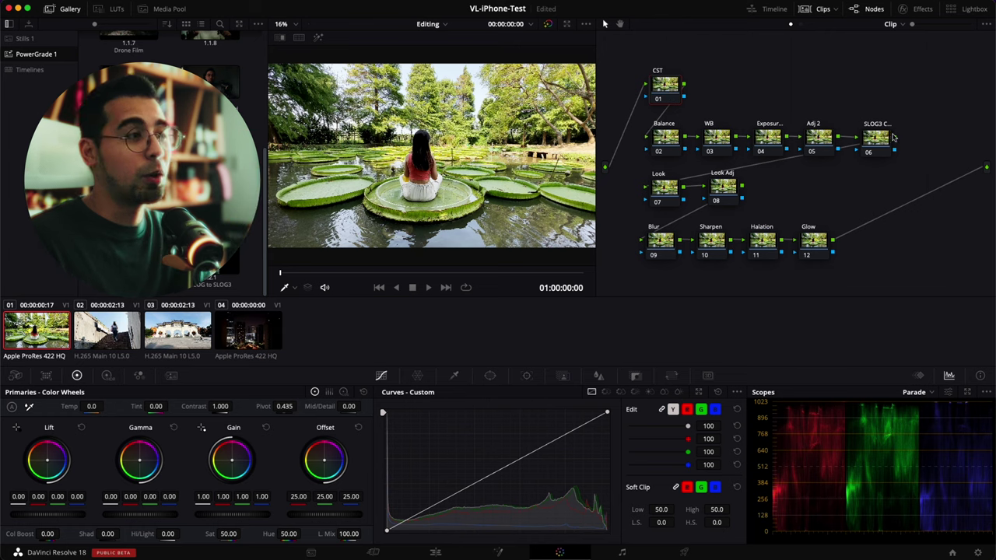
click(922, 8)
click(834, 44)
text(color)
drag(872, 104, 623, 85)
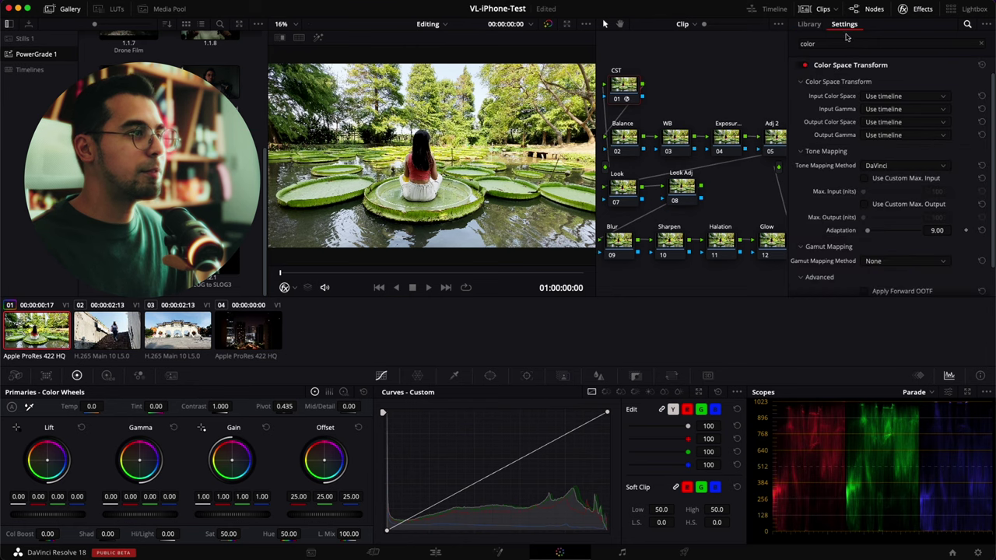
Set the Color Space Transform's input color space and input gamma to Rec.709
click(906, 97)
scroll(907, 148, down, 10)
click(887, 211)
Set the transform's output color space to Sony S-Gamut3.Cine and choose the matching output gamma
click(902, 123)
scroll(899, 198, down, 10)
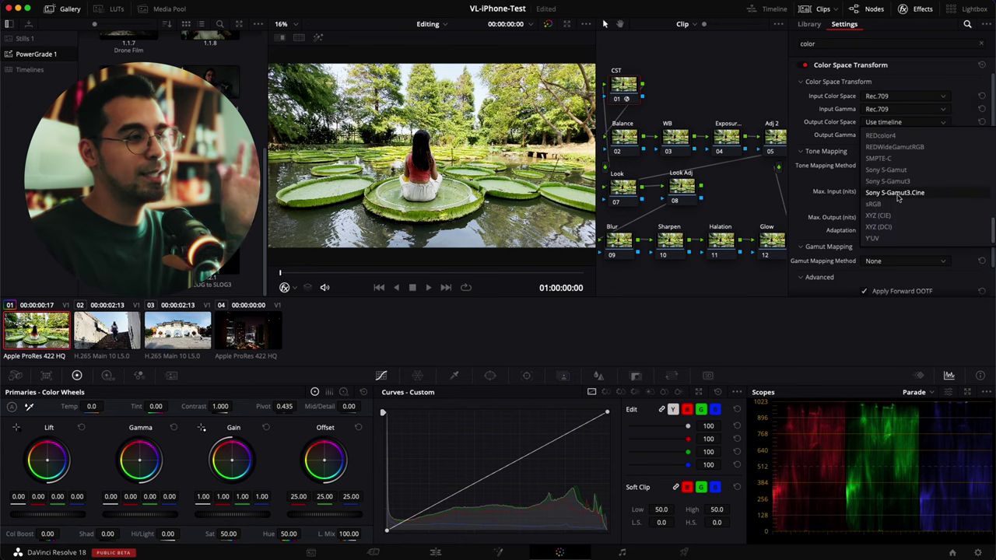
click(897, 193)
click(903, 135)
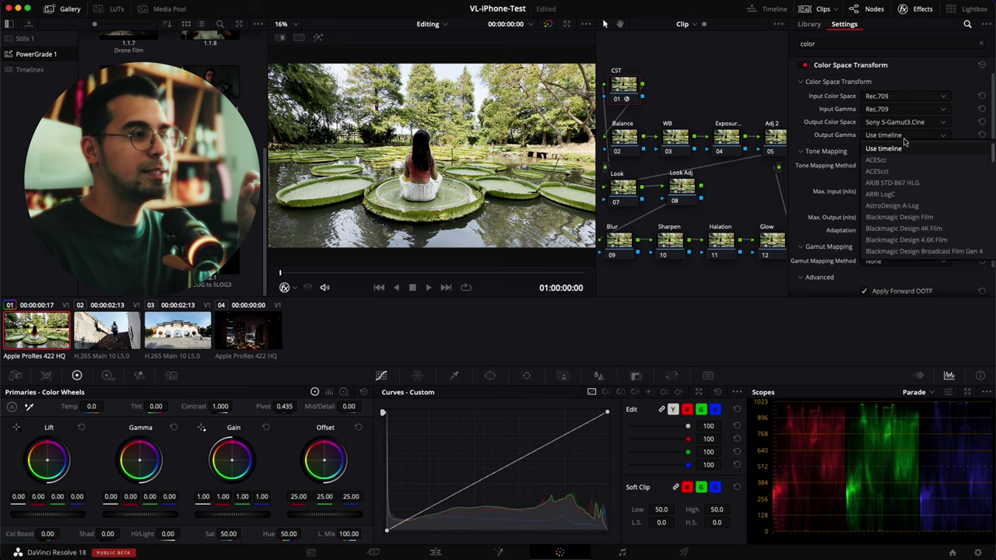
scroll(922, 234, down, 5)
scroll(922, 245, down, 10)
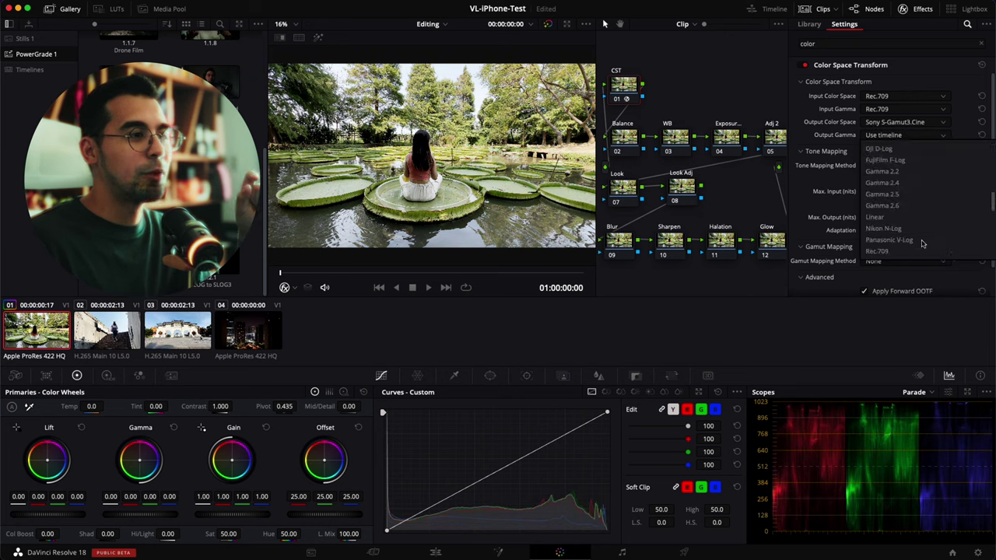
click(885, 217)
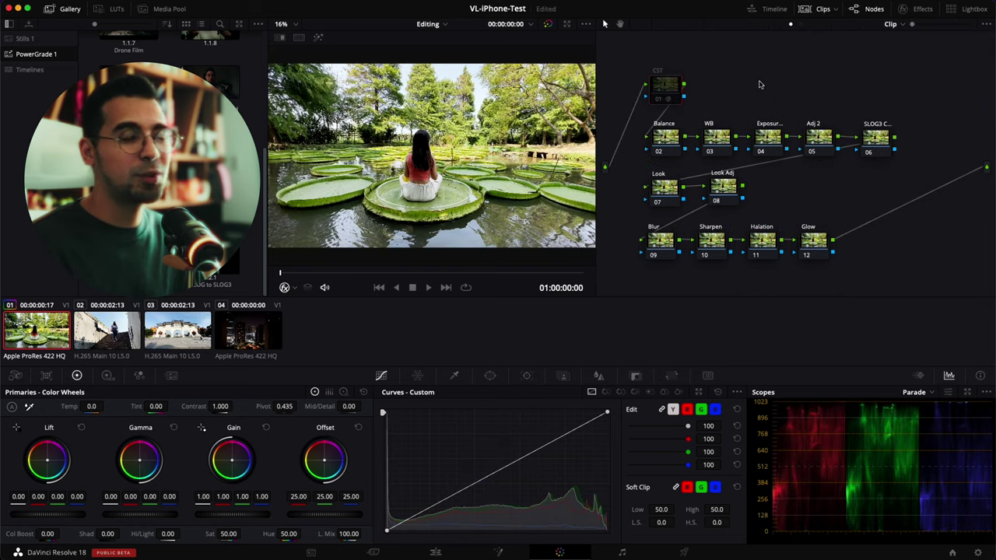
Enable the CST node and apply the LUT-Film LUT from the SLOG3 LUT PACK folder to node 06
key(super+d)
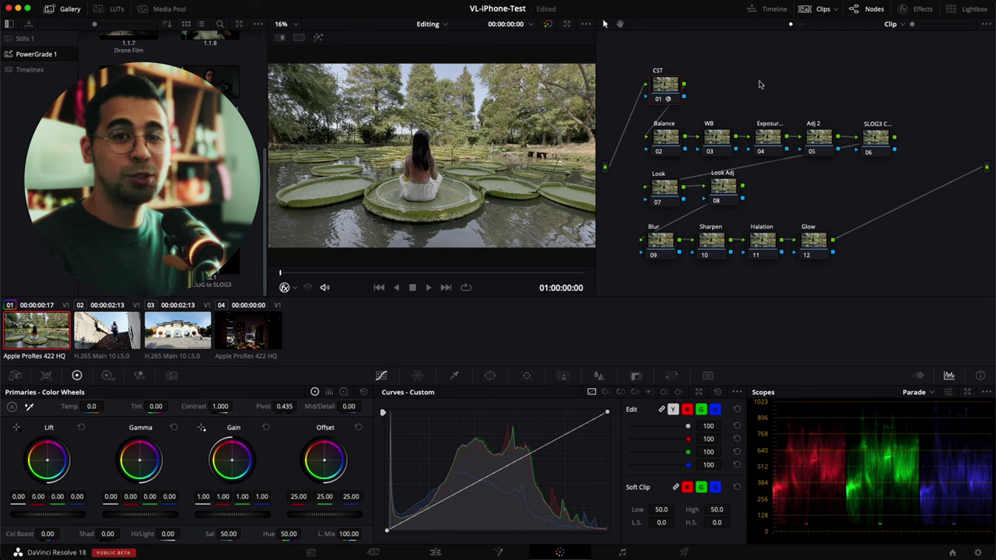
click(657, 138)
drag(875, 142, 881, 146)
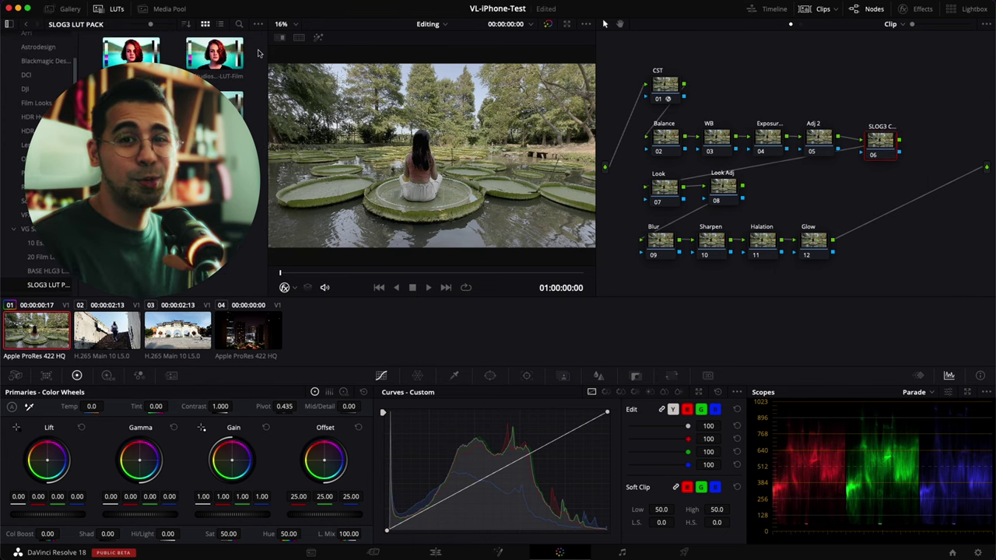
drag(214, 53, 880, 135)
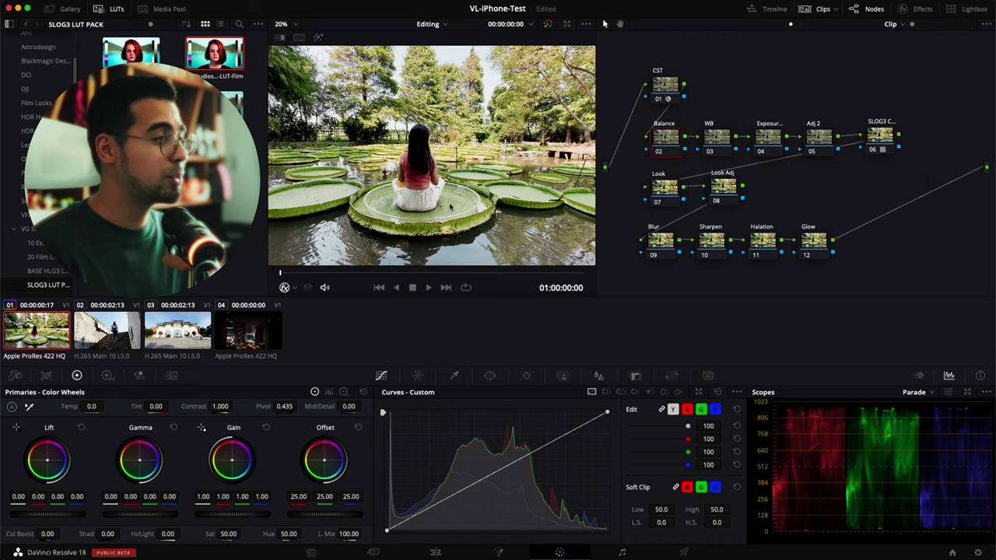
Turn on the picker RGB value display in the viewer and switch the on-screen control to Qualifier
scroll(453, 209, up, 1)
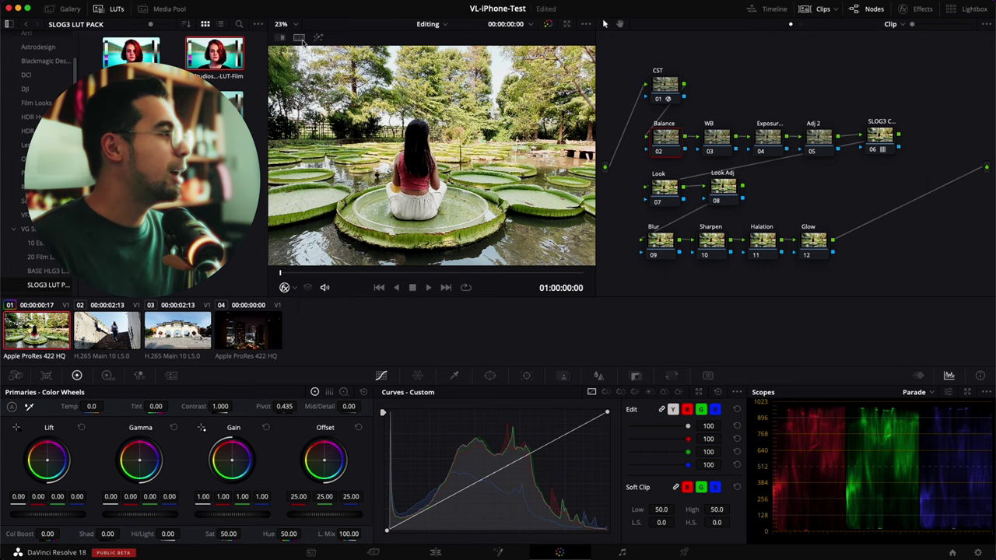
right_click(358, 150)
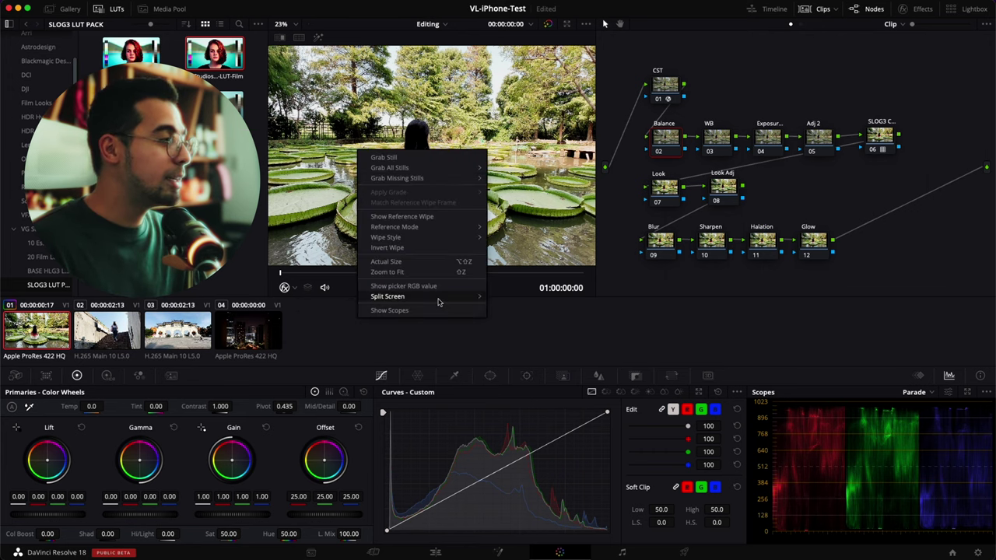
click(398, 287)
click(286, 287)
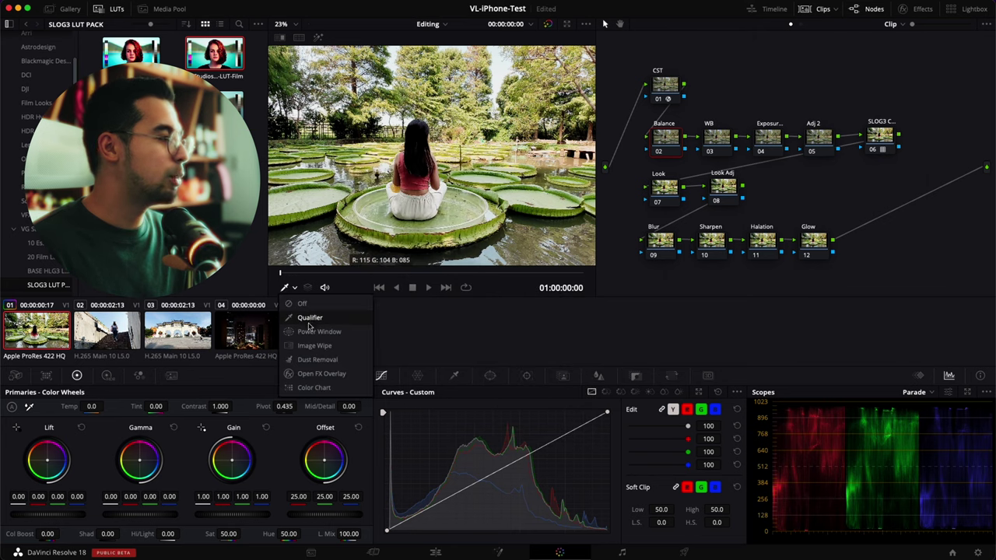
click(308, 319)
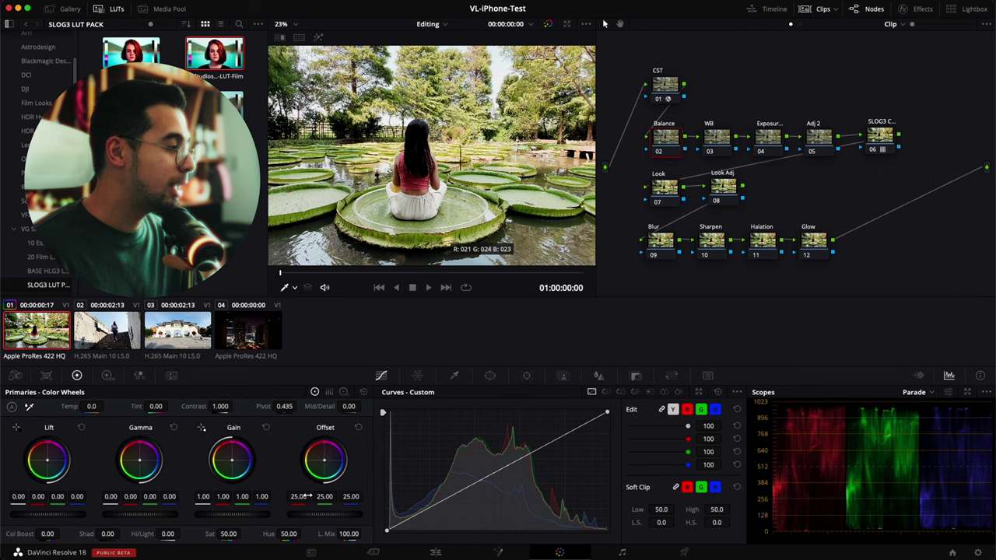
Lower the red offset to 24.76 on the Balance node and set the WB node's temperature to 50
drag(307, 496, 302, 496)
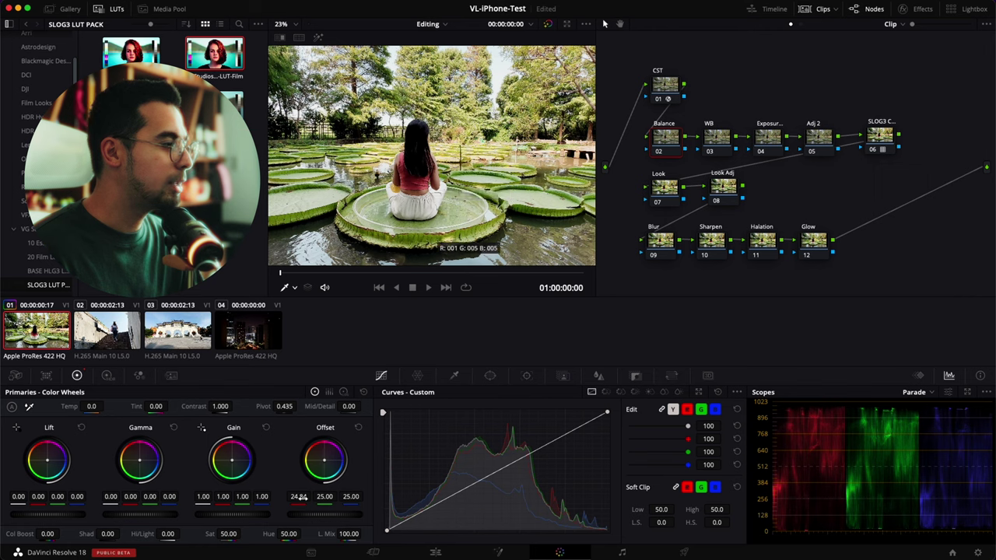
drag(299, 497, 294, 497)
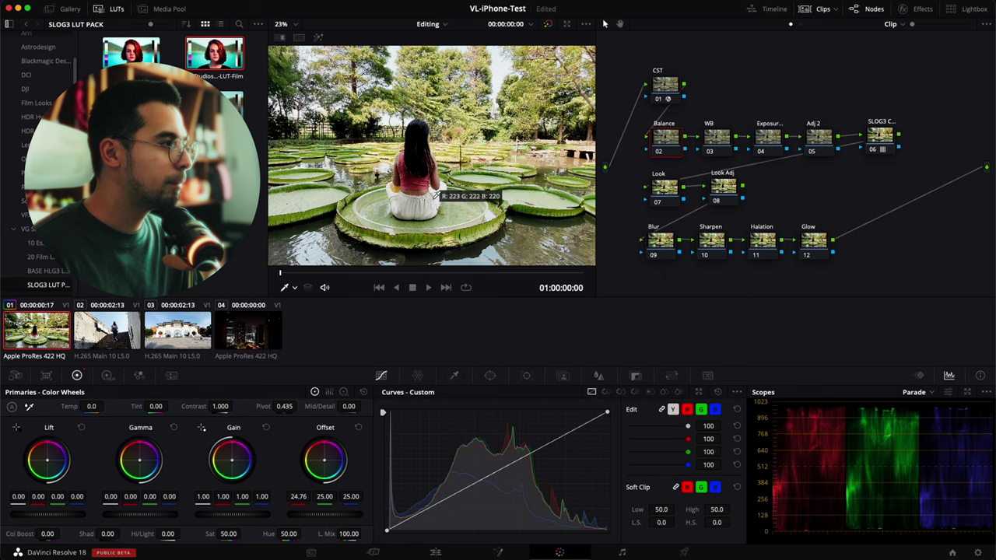
click(717, 139)
drag(90, 405, 102, 416)
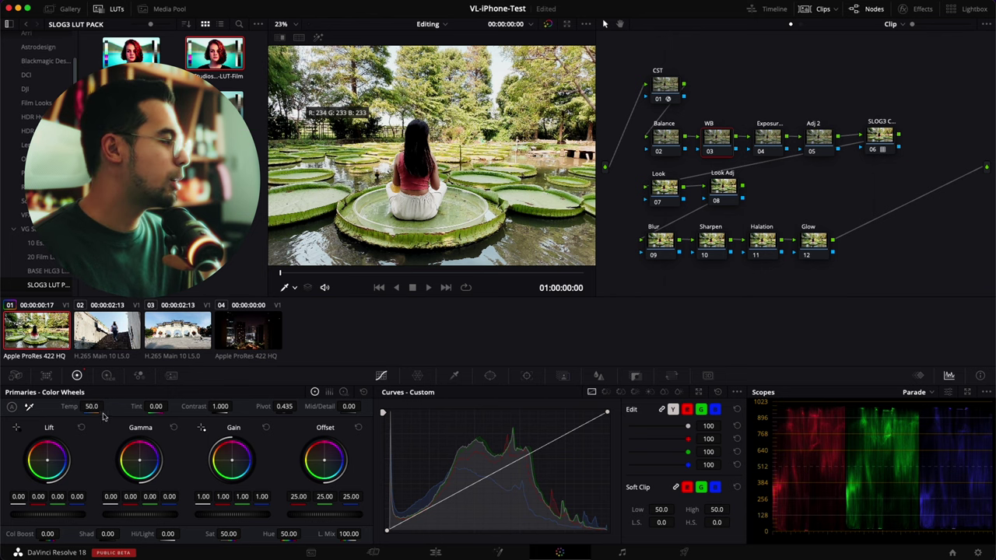
On the Exposure node, lower the master gain to 0.87 and raise the master lift to 0.02
click(767, 155)
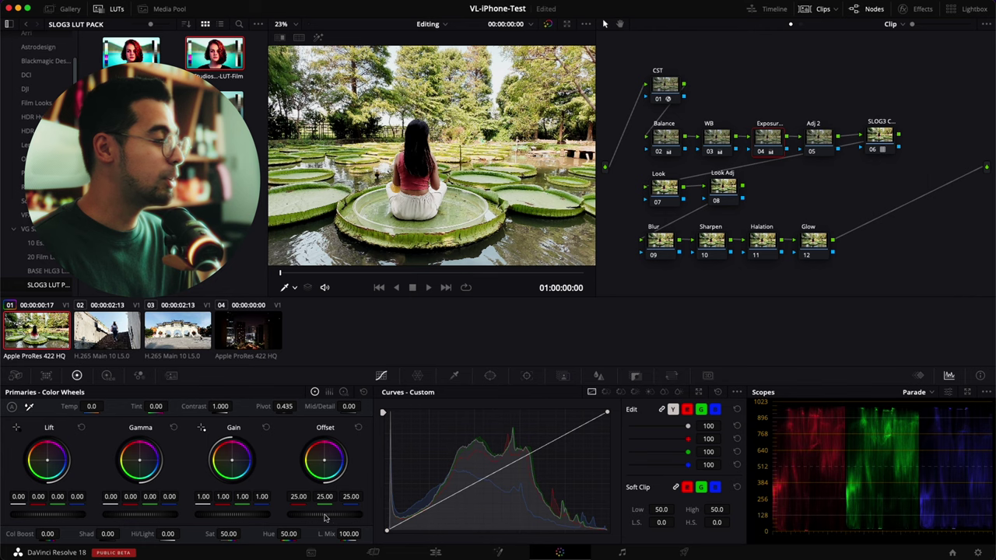
mouse_move(222, 516)
mouse_down()
mouse_move(150, 515)
mouse_move(221, 518)
mouse_up()
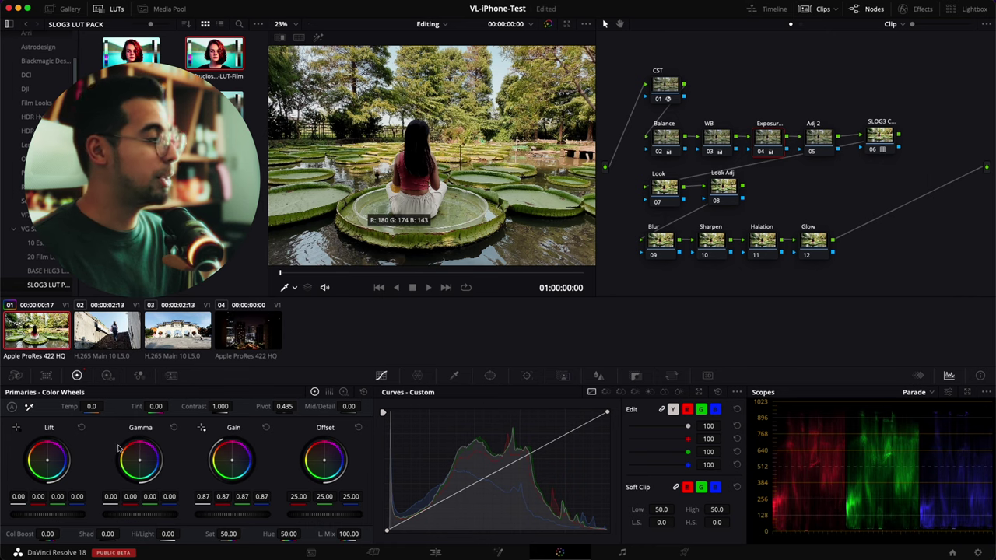
drag(48, 515, 82, 512)
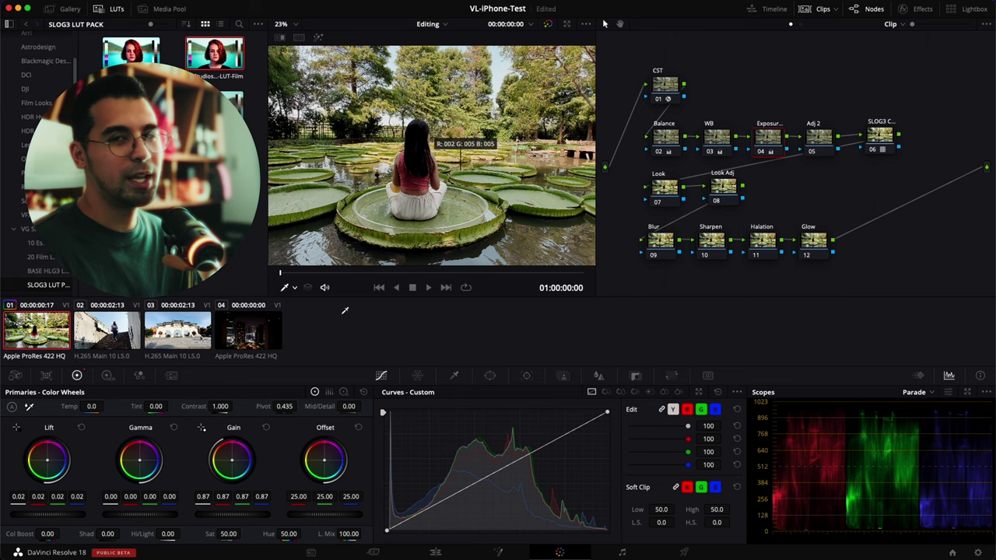
Try raising the Exposure node's master lift to 0.21 and undo the change
drag(53, 521, 200, 512)
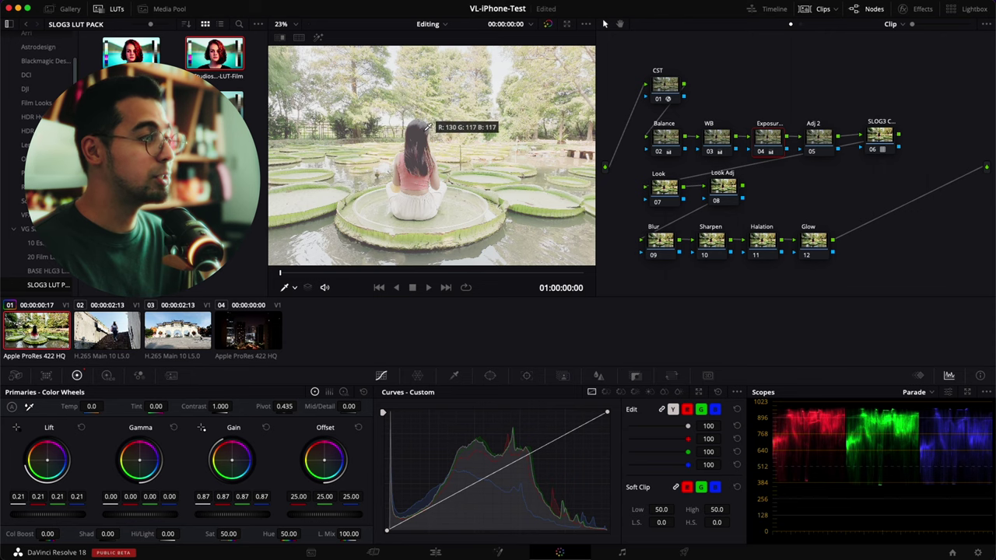
drag(55, 535, 50, 534)
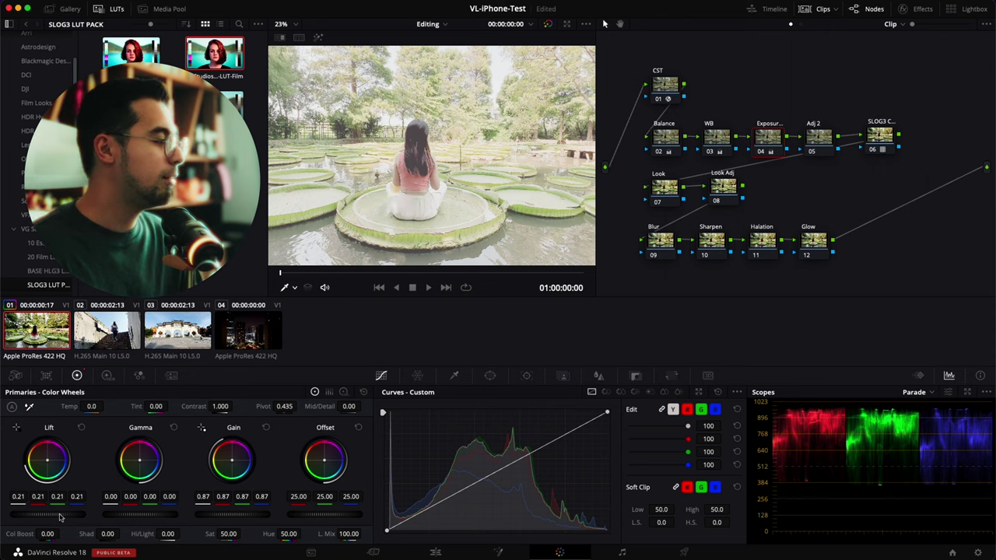
key(super+z)
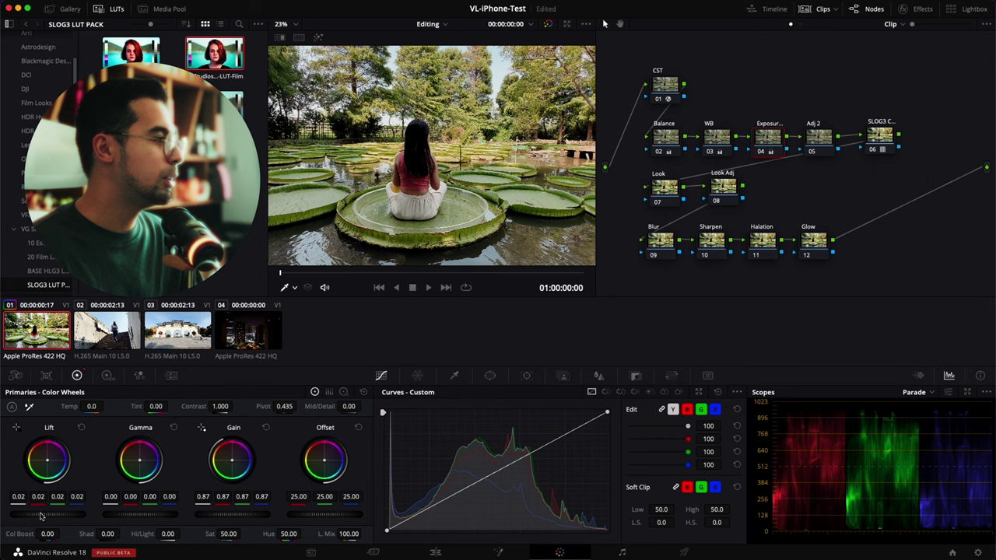
Set the Exposure node's master lift to 0.03
mouse_move(60, 512)
mouse_down()
mouse_move(86, 513)
mouse_move(73, 513)
mouse_up()
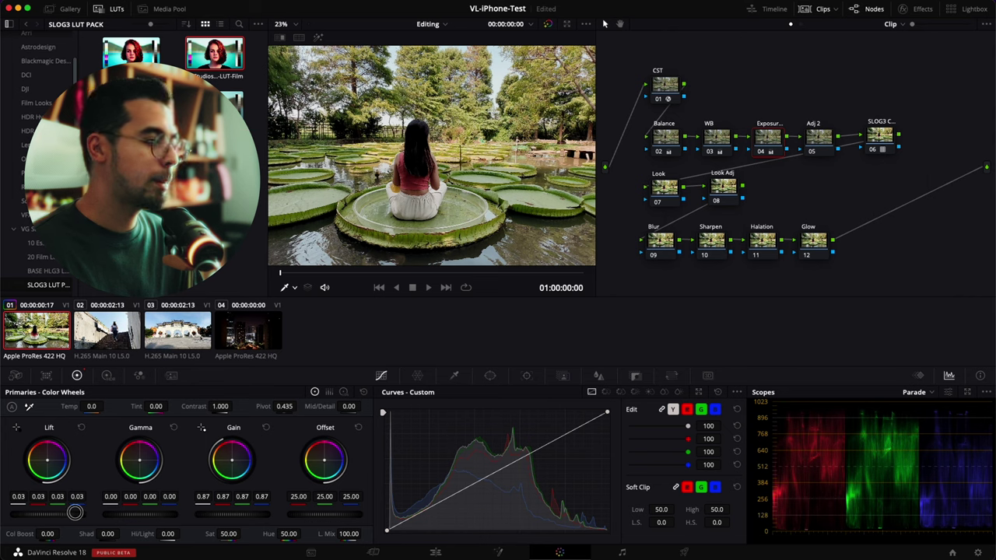
Shape a gentle S-curve on the Adj 2 node's custom curve by lowering the shadows and raising the highlights
click(818, 139)
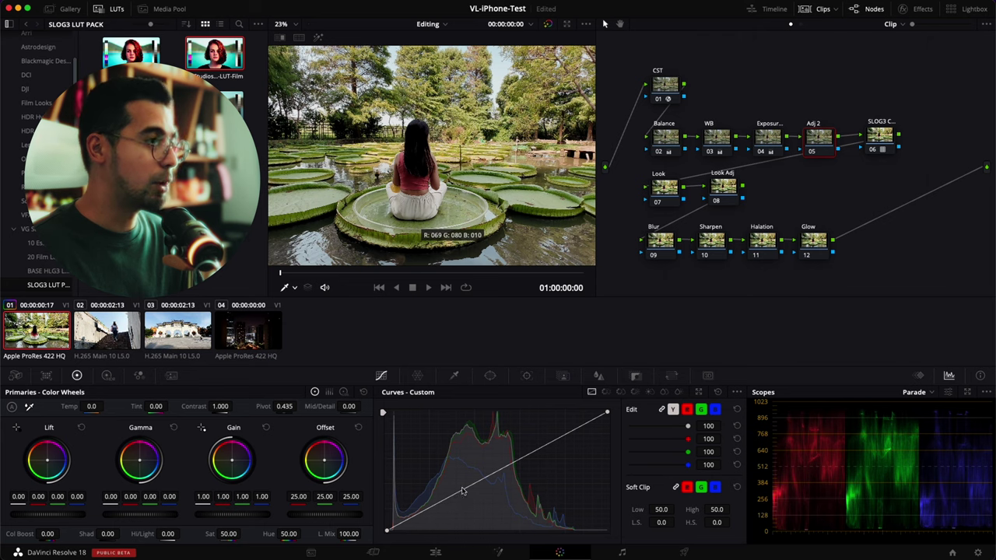
drag(459, 493, 464, 494)
drag(535, 457, 538, 453)
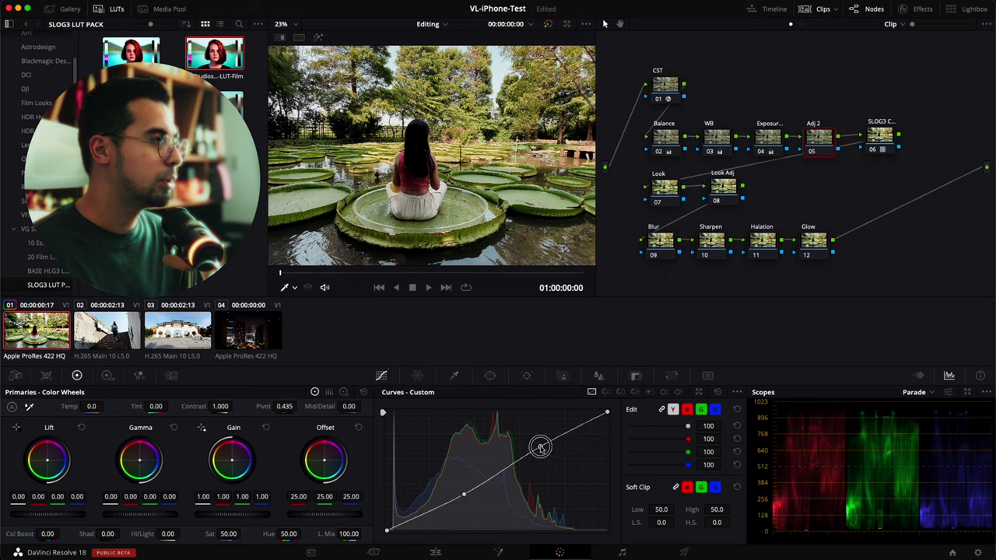
On the Look node, set the tint to -24 and shift the lift color toward blue, with blue at 0.02
click(664, 190)
drag(666, 195, 668, 192)
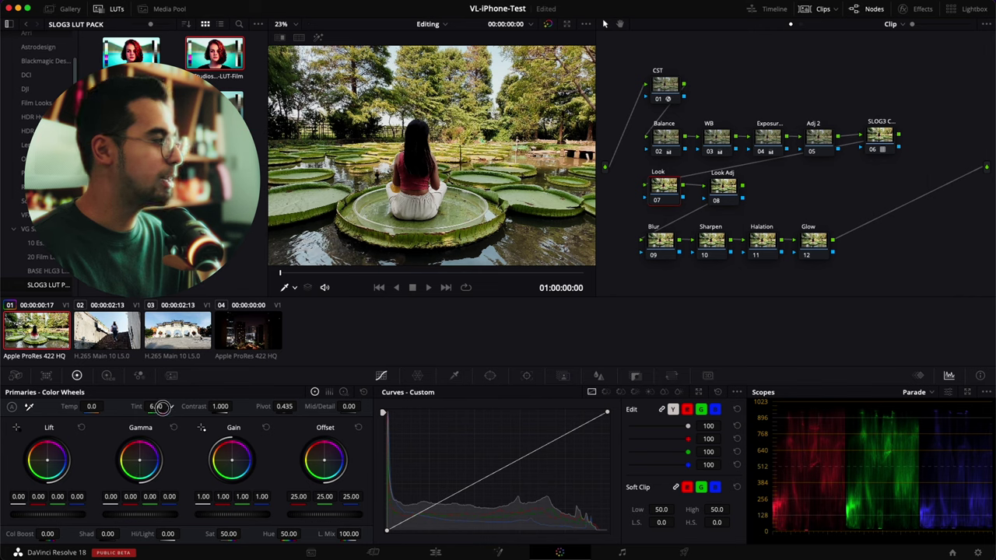
drag(148, 410, 128, 411)
drag(47, 465, 53, 461)
drag(52, 461, 51, 462)
Toggle the Look node off and on repeatedly to compare the image with and without the look
key(super+d)
key(super+d)
key(super+d)
key(super+d)
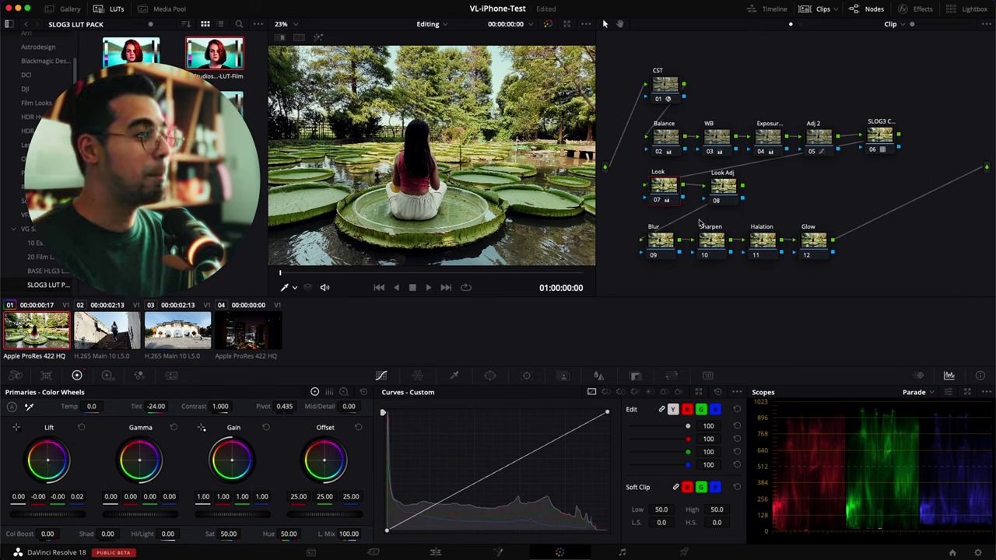
key(ctrl+d)
key(ctrl+d)
key(ctrl+d)
key(ctrl+d)
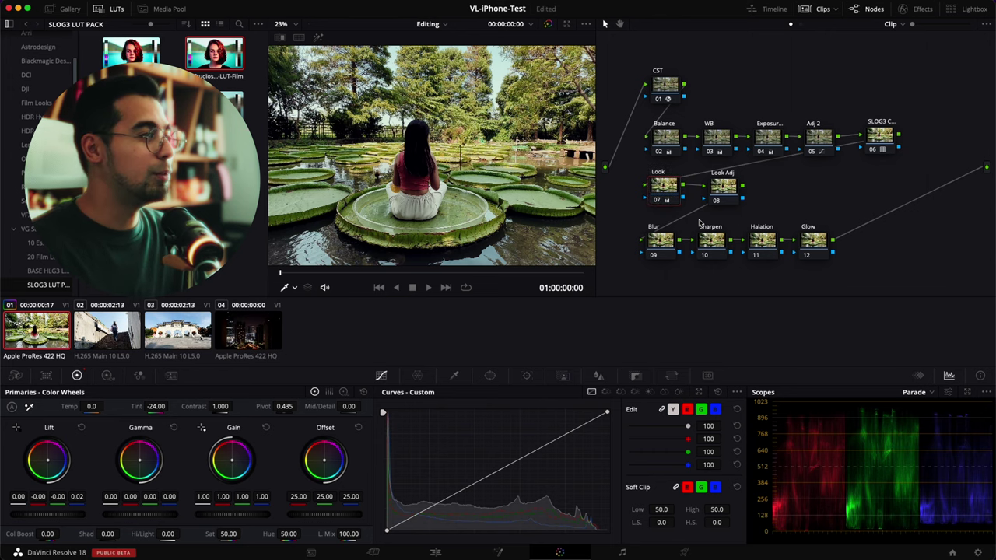
key(ctrl+d)
key(ctrl+d)
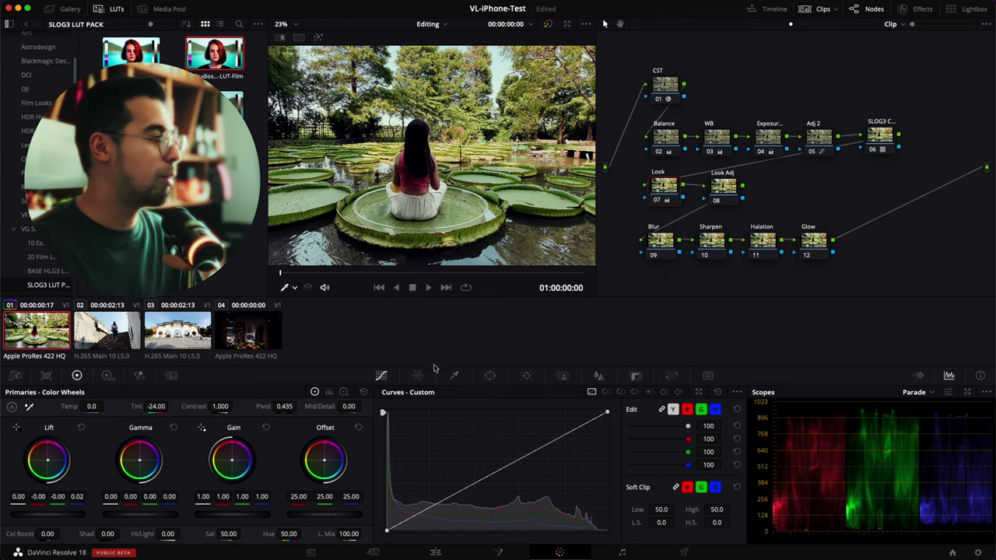
Shift the Look node's gain toward yellow, with red at 1.03 and blue at 0.89, and compare it with the node disabled
drag(234, 465, 222, 457)
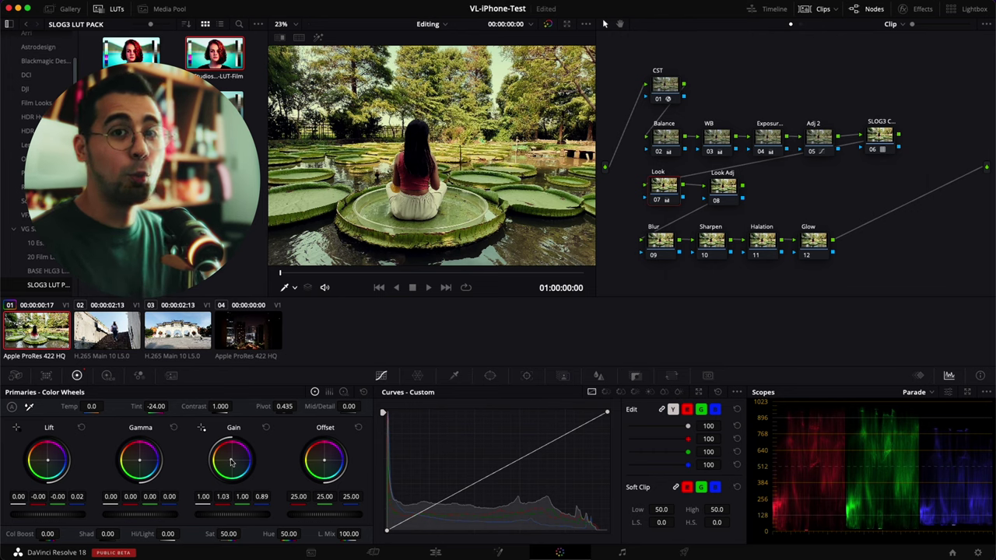
key(ctrl+d)
key(ctrl+d)
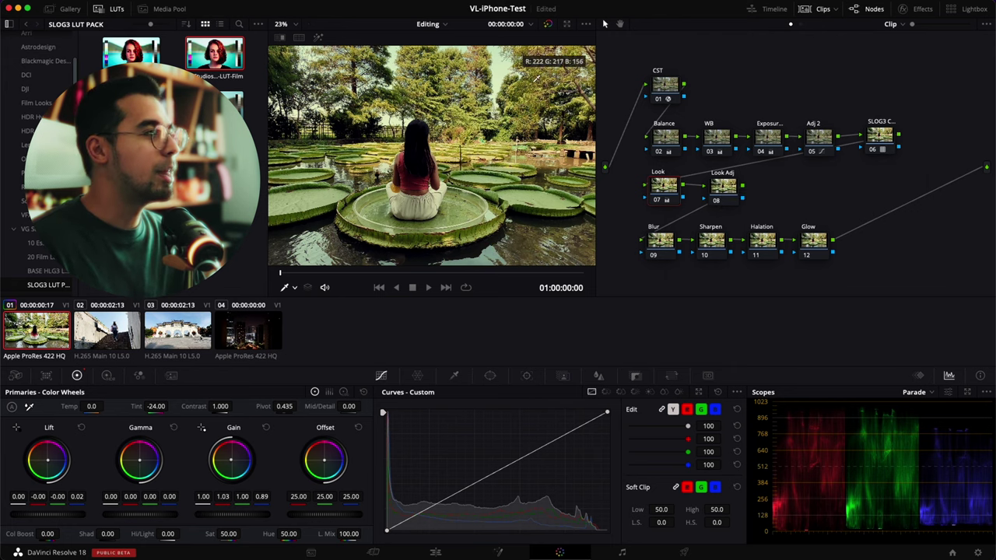
click(713, 188)
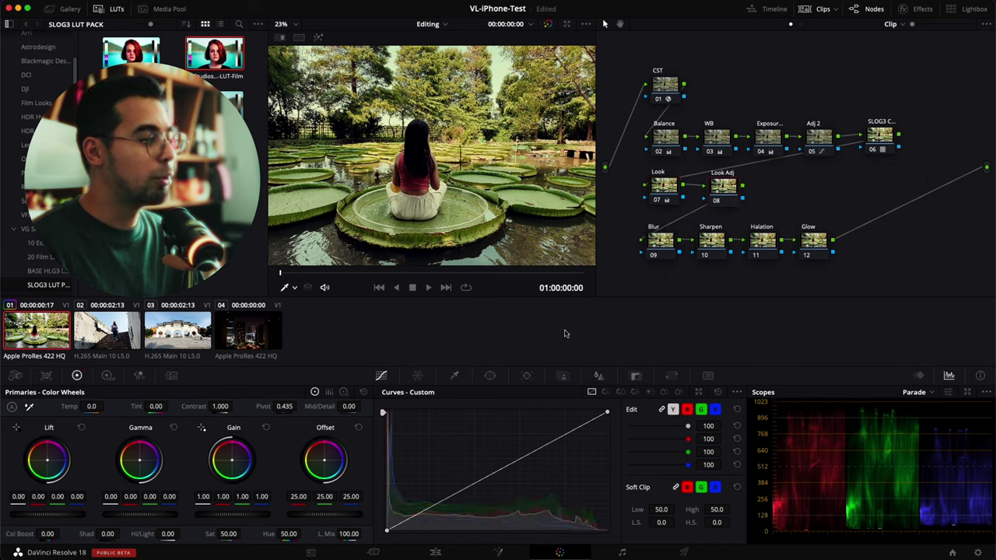
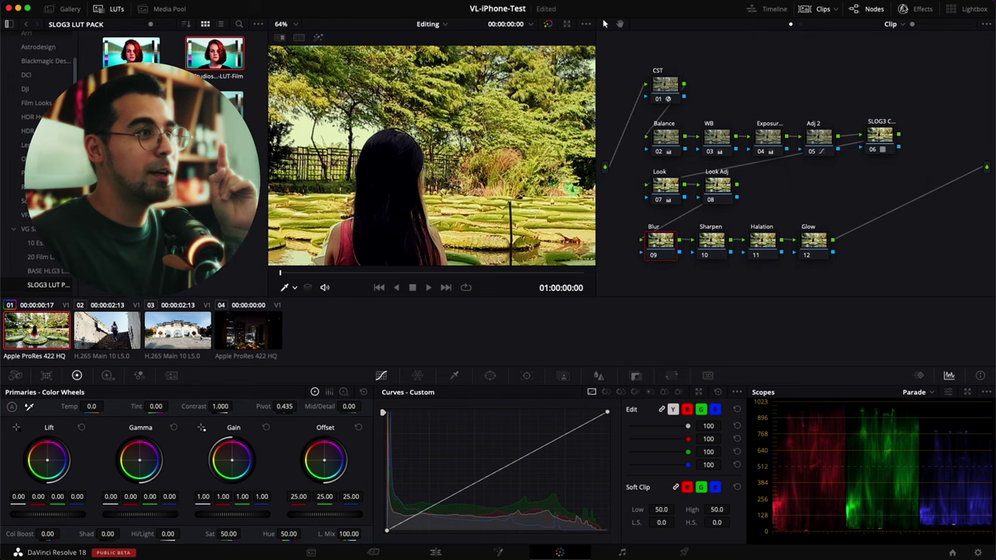
Find the Lens Blur effect in the effects library and apply it to the Blur node
click(903, 9)
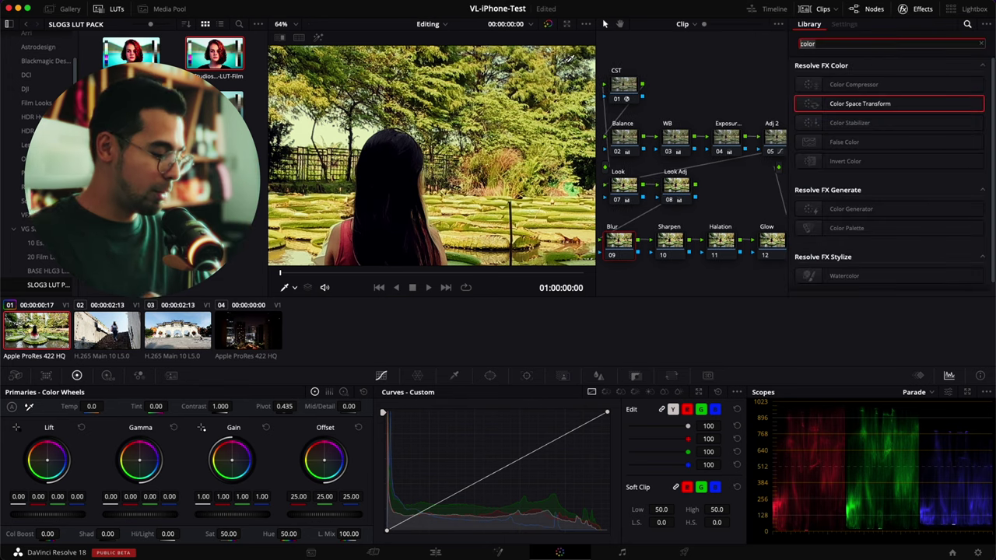
text(lens)
drag(912, 94, 623, 243)
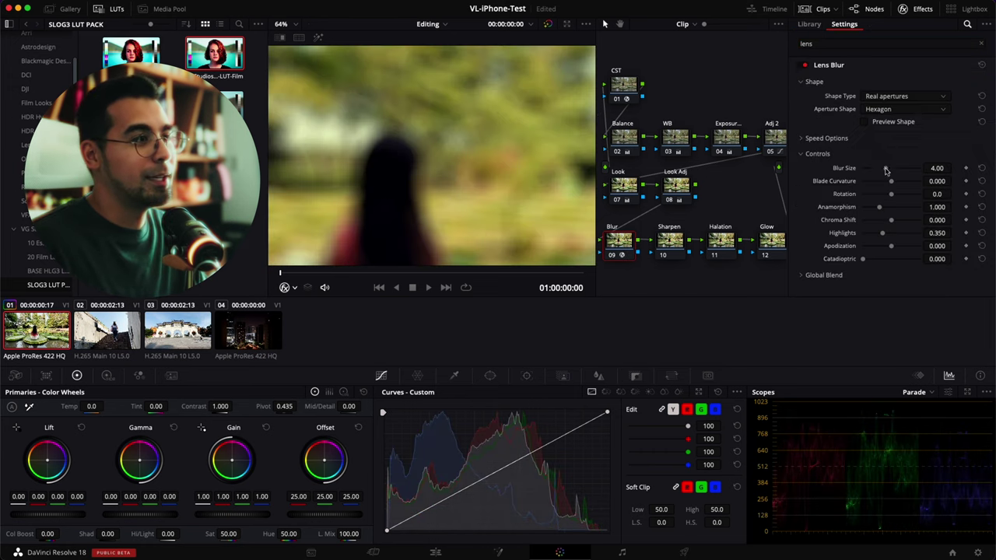
Set the Lens Blur aperture shape to Octagon and reduce the blur size to the low end of its range
click(884, 110)
click(897, 181)
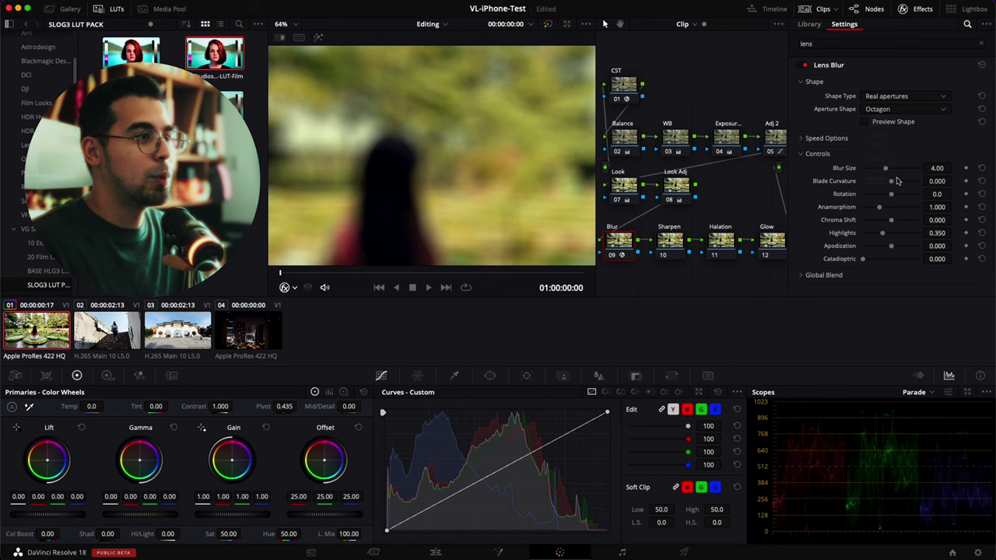
click(865, 123)
click(884, 125)
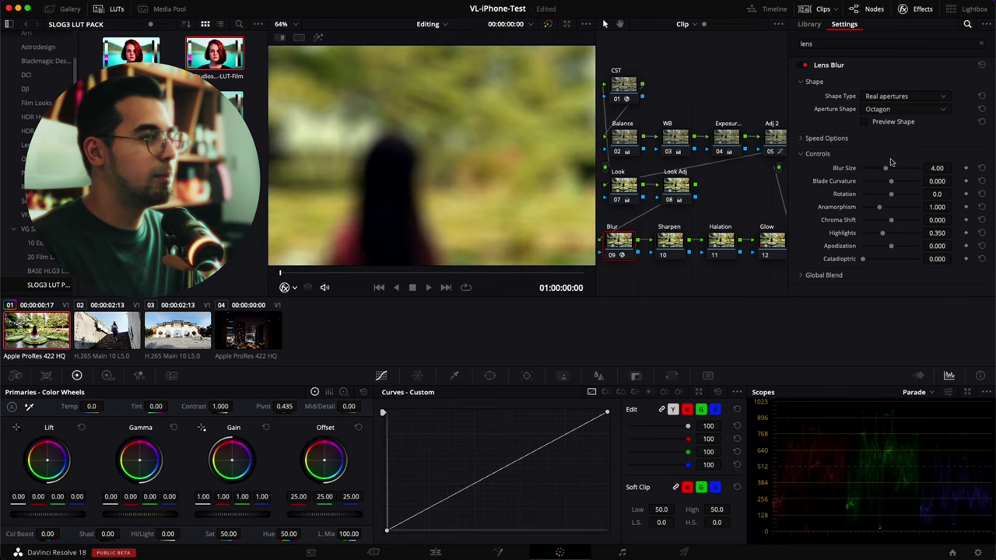
drag(886, 168, 863, 171)
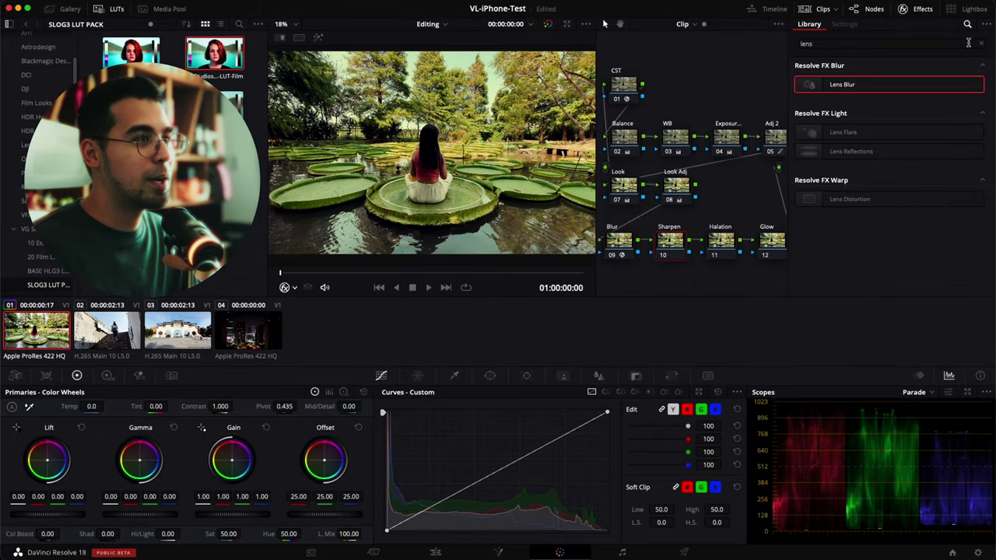
Find the Sharpen Edges effect in the effects library and apply it to the Sharpen node
click(981, 42)
click(947, 46)
text(shar)
drag(881, 100, 674, 240)
Compare the detail around the woman's head with the Sharpen node disabled and enabled
scroll(485, 124, up, 10)
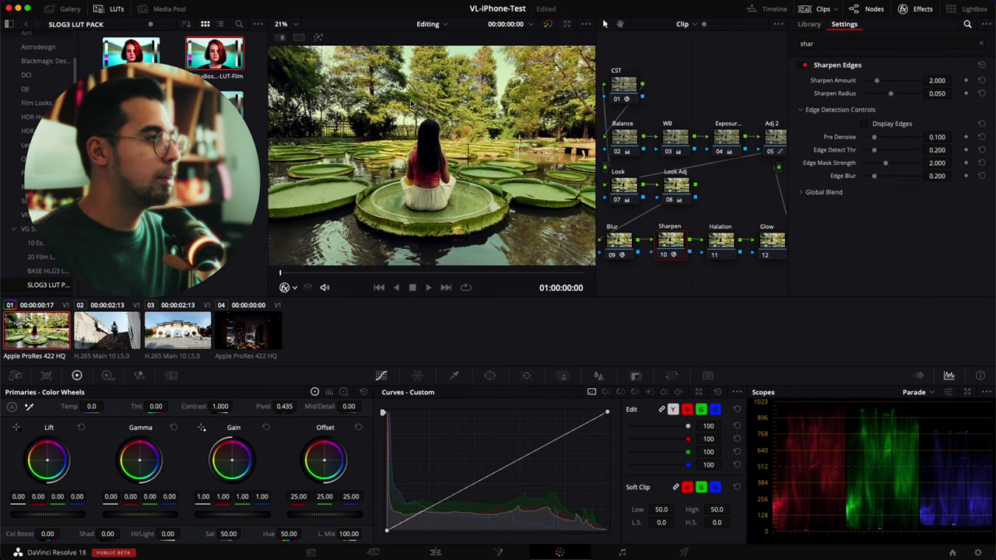
drag(511, 91, 469, 156)
scroll(469, 157, up, 2)
key(super+d)
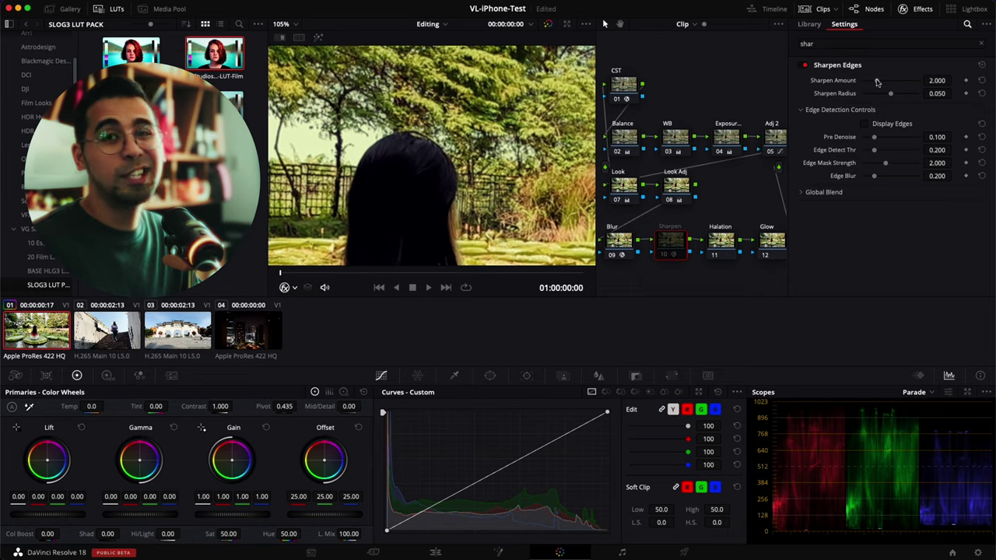
key(super+d)
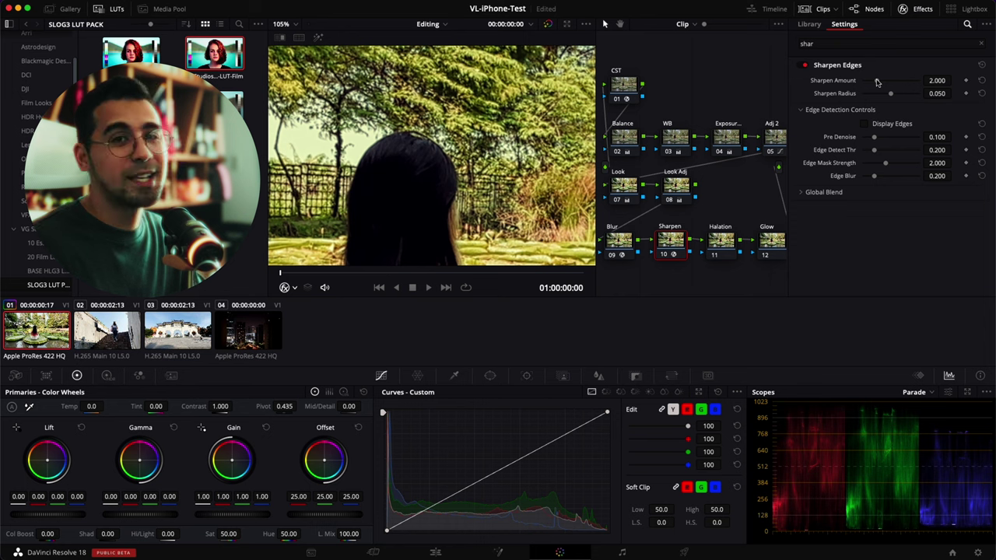
Lower the Sharpen Edges amount to 1.215 while judging the whole frame
drag(877, 83, 871, 82)
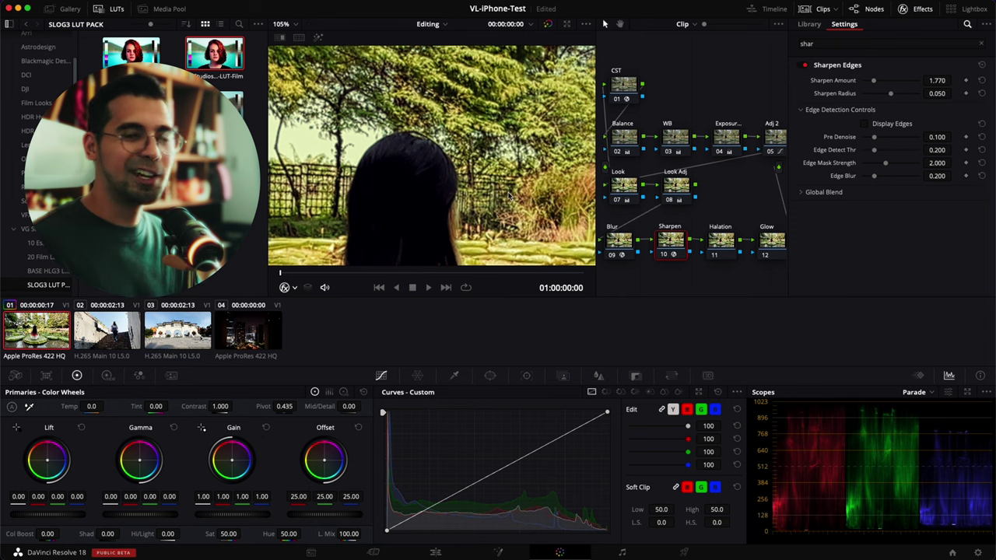
scroll(511, 190, down, 8)
scroll(510, 187, down, 5)
scroll(510, 187, down, 2)
scroll(508, 166, up, 1)
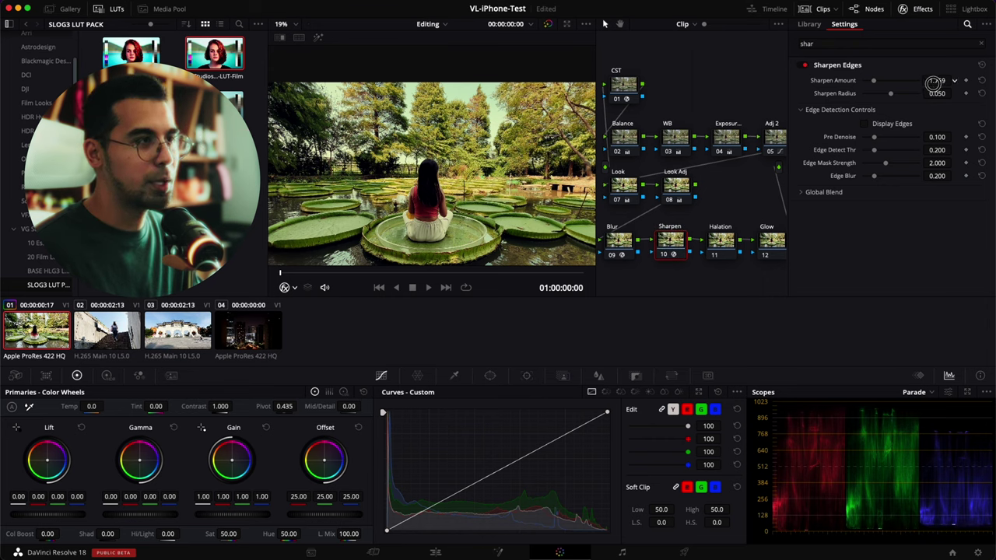
drag(897, 89, 790, 93)
Toggle the Sharpen node off and on repeatedly to check the reduced sharpening on the trees
key(super+d)
key(super+d)
key(super+d)
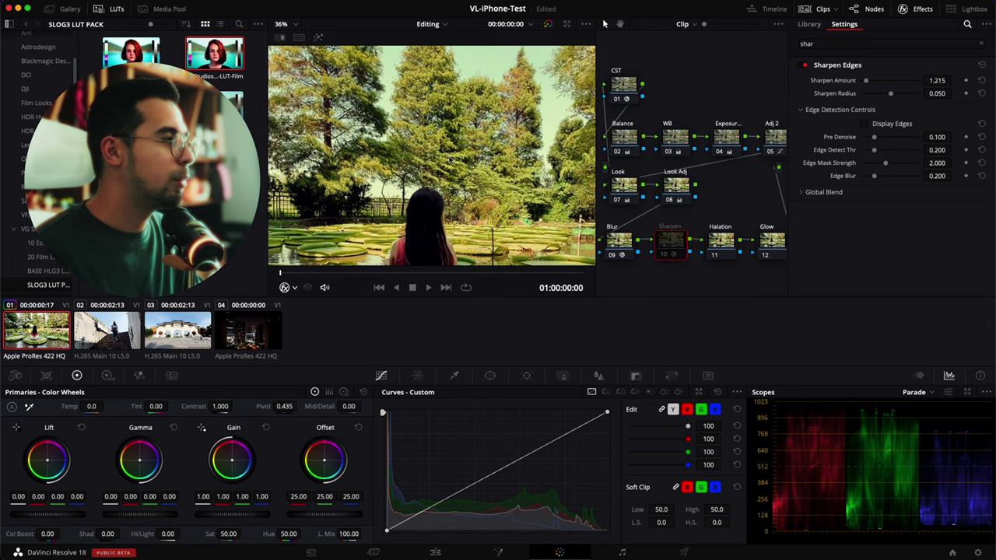
key(ctrl+d)
key(ctrl+d)
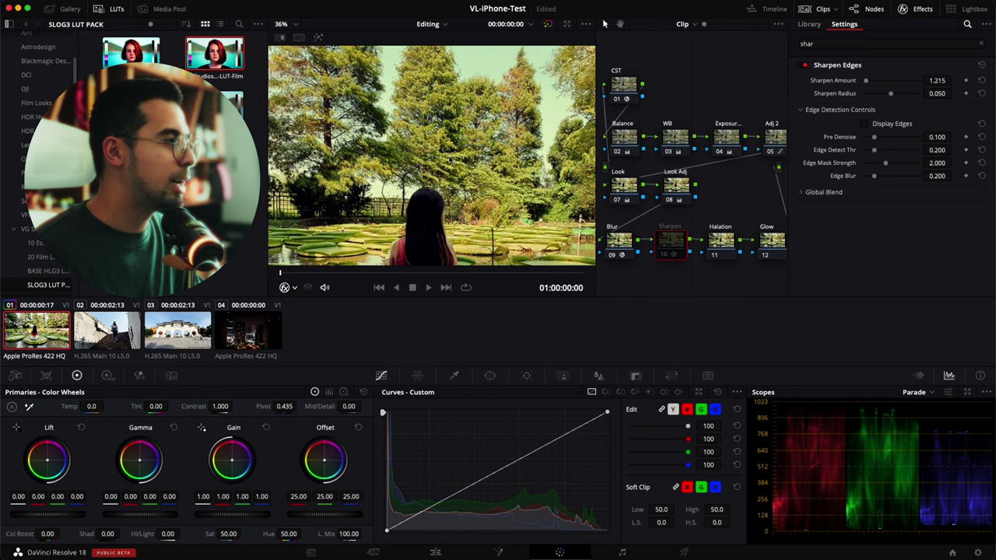
scroll(450, 159, up, 5)
scroll(450, 160, down, 5)
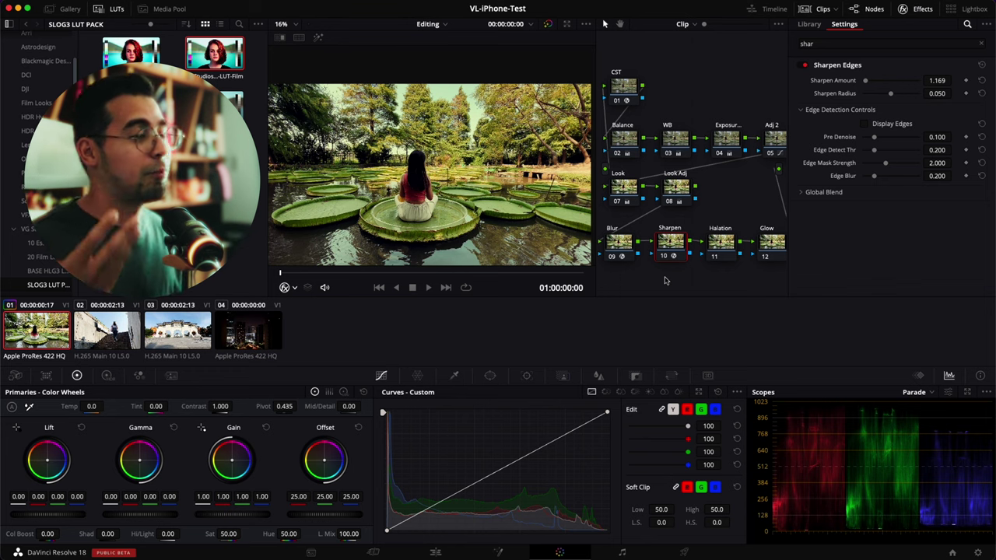
Find the Halation effect in the effects library and apply it to the Halation node
text(halt)
text(halt)
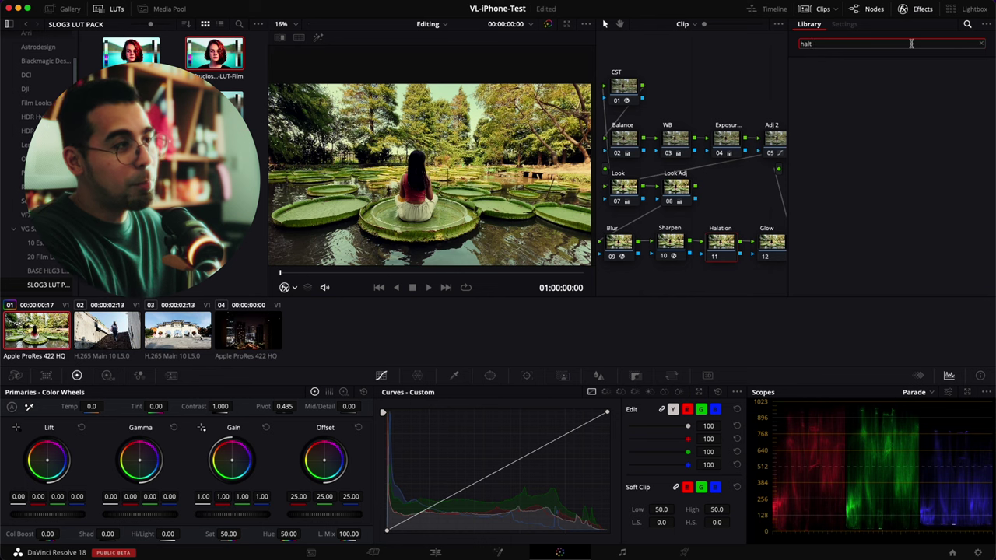
key(BackSpace)
text(a)
drag(891, 78, 719, 243)
Return to the Sharpen node and lower its Sharpen Edges amount to 1.022
scroll(421, 118, up, 6)
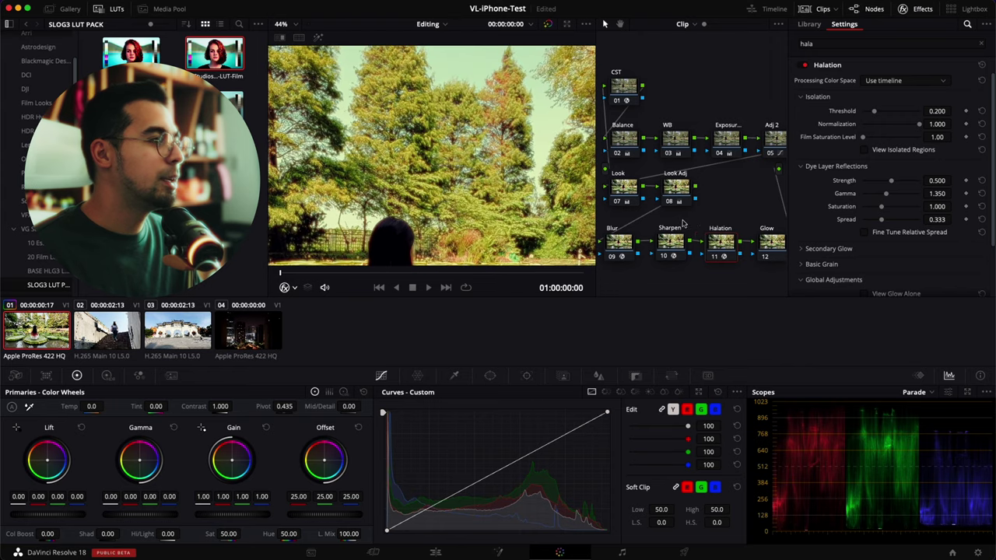
click(669, 243)
drag(909, 81, 825, 84)
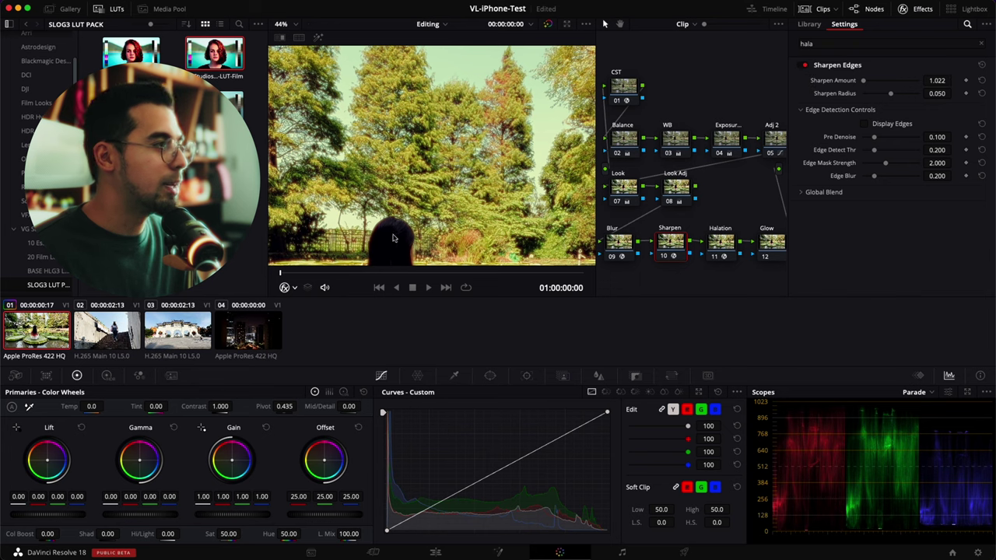
scroll(393, 238, down, 4)
scroll(436, 233, down, 1)
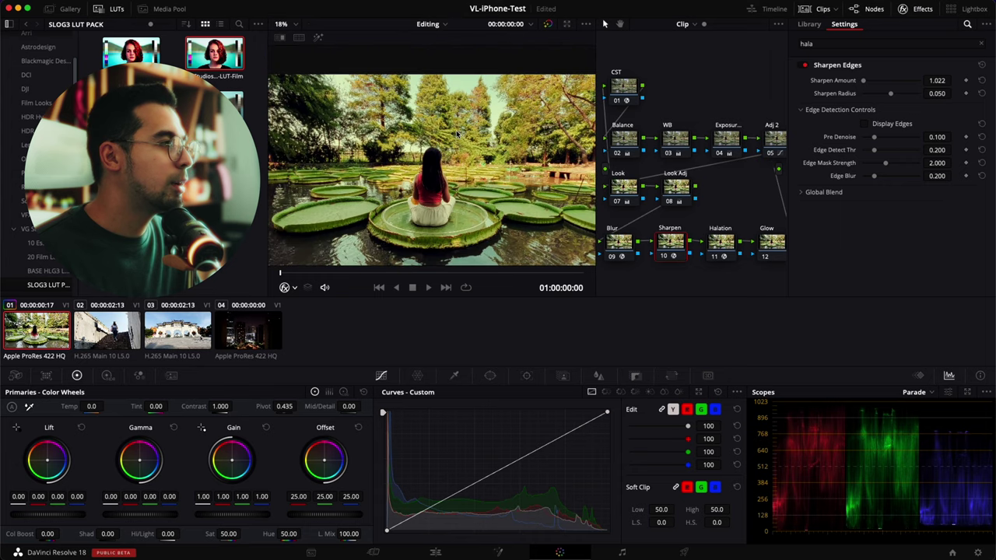
scroll(457, 135, down, 1)
On the Halation node, set the threshold to 0.569 by checking the isolated regions, and set the dye layer reflection strength to 0.633
click(719, 243)
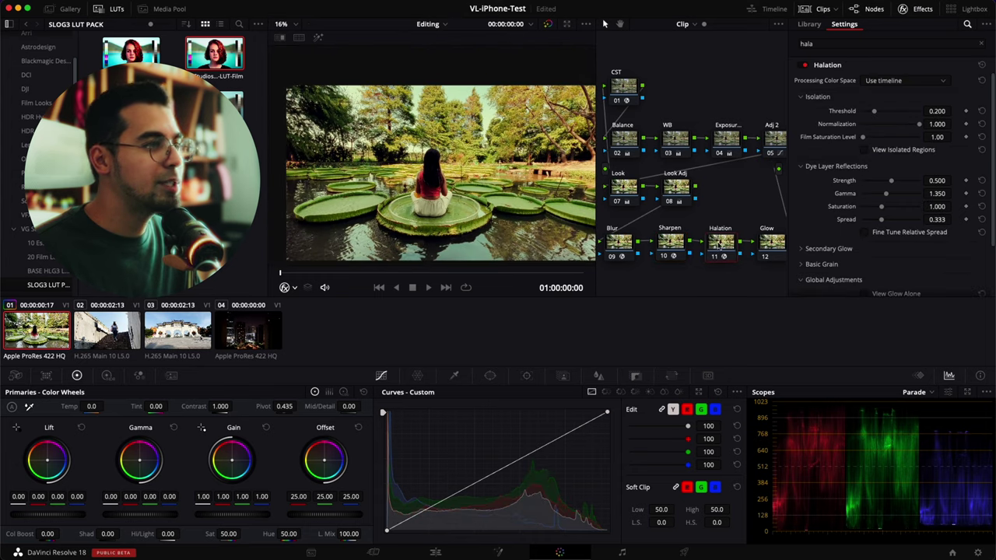
drag(892, 183, 870, 183)
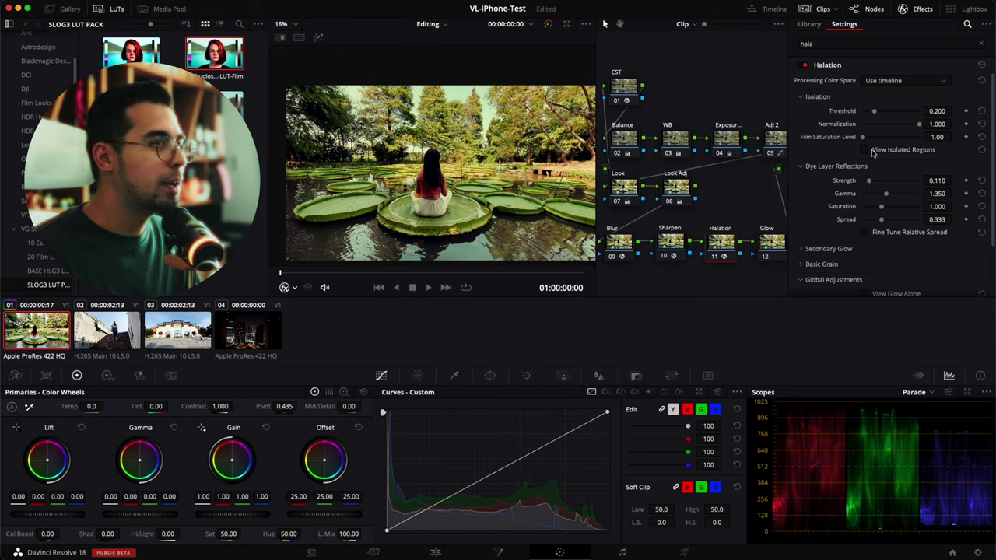
click(869, 151)
click(865, 152)
mouse_move(877, 113)
mouse_down()
mouse_move(855, 116)
mouse_move(871, 115)
mouse_up()
click(864, 151)
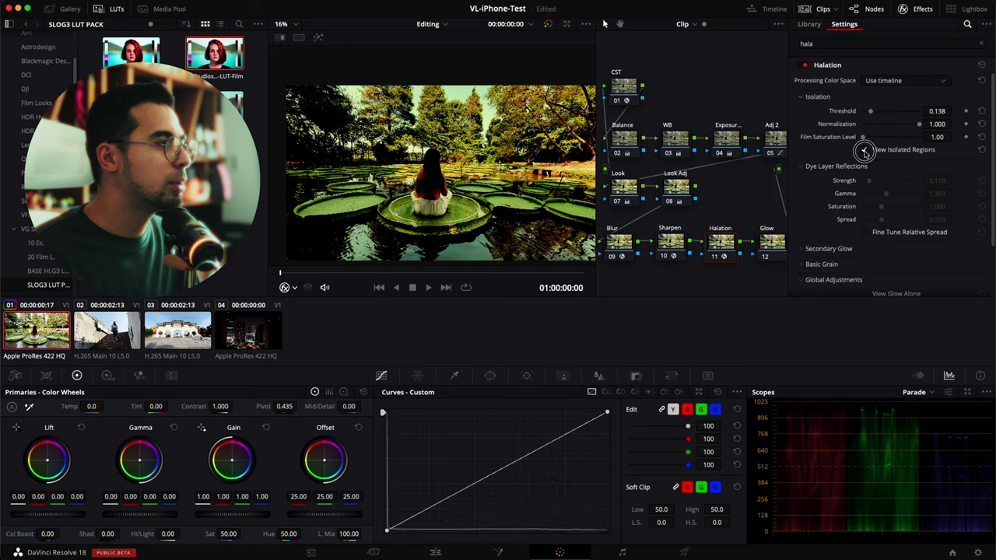
drag(870, 112, 894, 112)
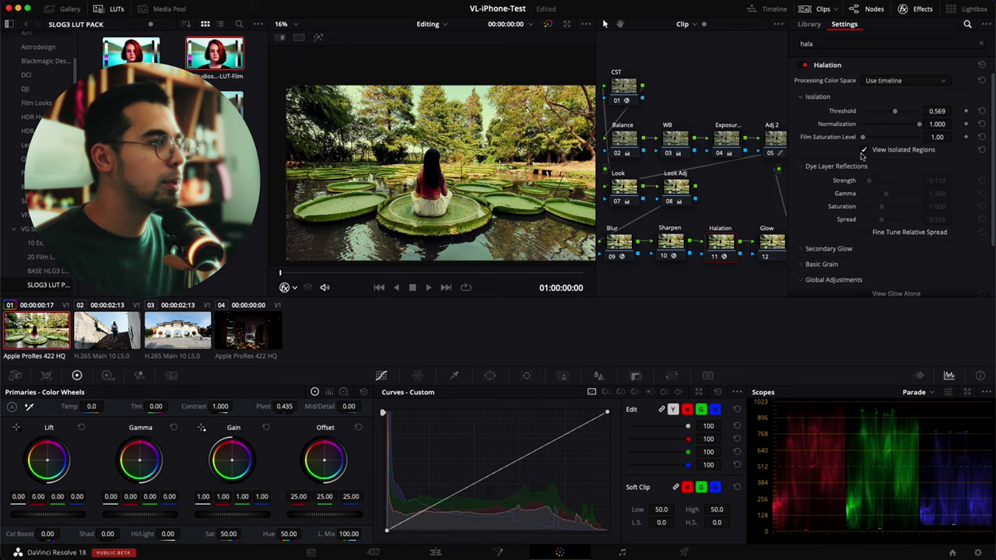
click(864, 150)
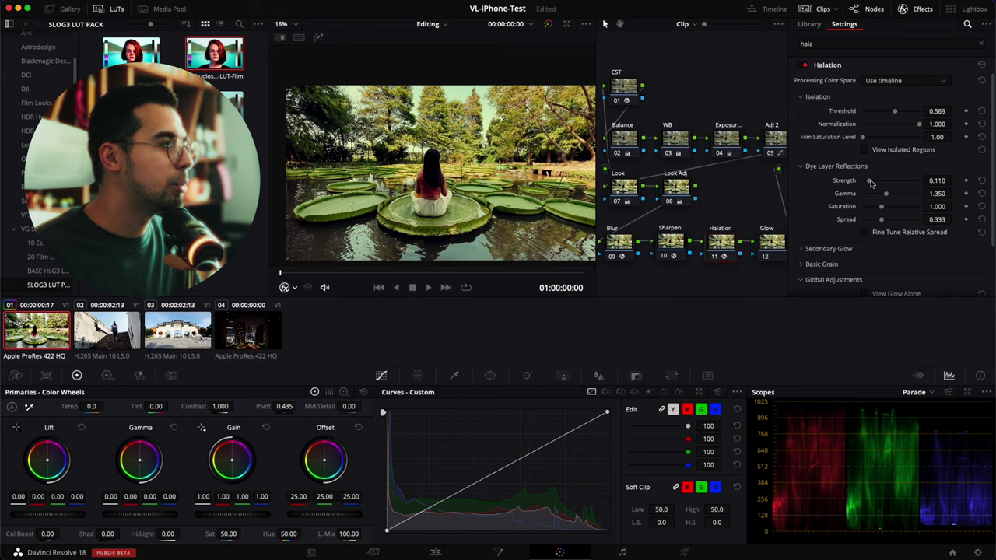
drag(871, 181, 891, 184)
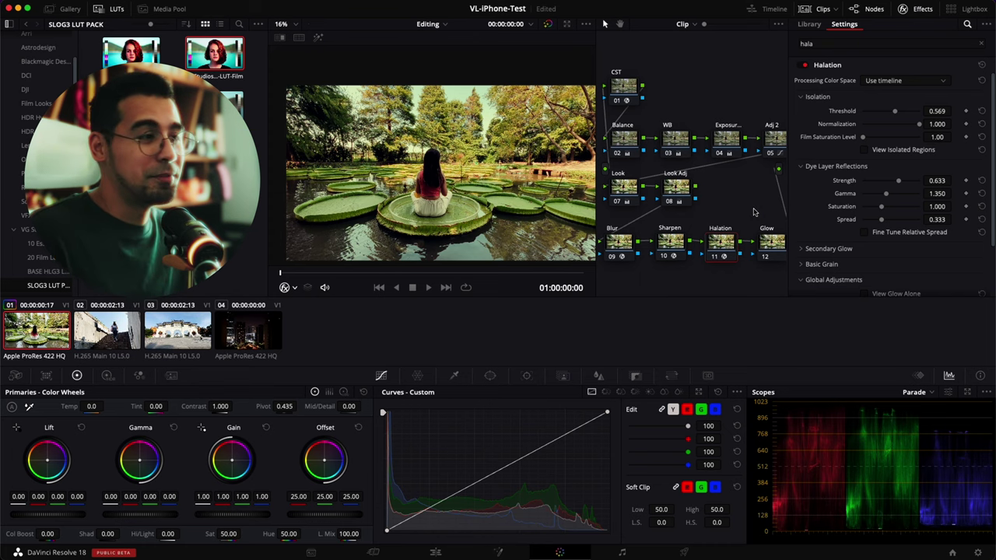
Find the Glow effect in the effects library and apply it to the Glow node
click(778, 241)
click(927, 43)
click(981, 43)
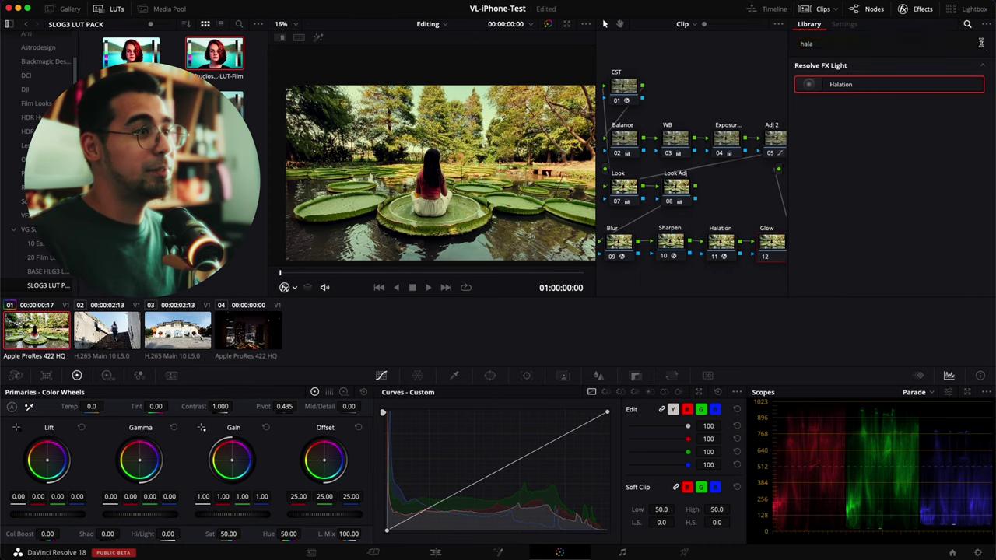
click(936, 45)
text(glo)
drag(833, 85, 769, 241)
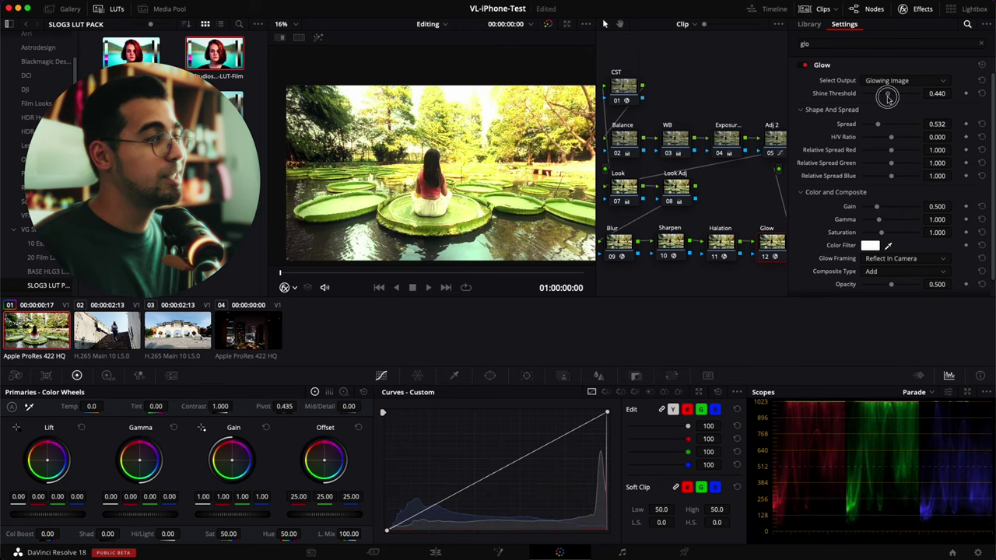
Set the Glow shine threshold to 0.817, and raise the glow gain to 0.991 before lowering it again
drag(887, 97, 908, 95)
drag(876, 207, 891, 208)
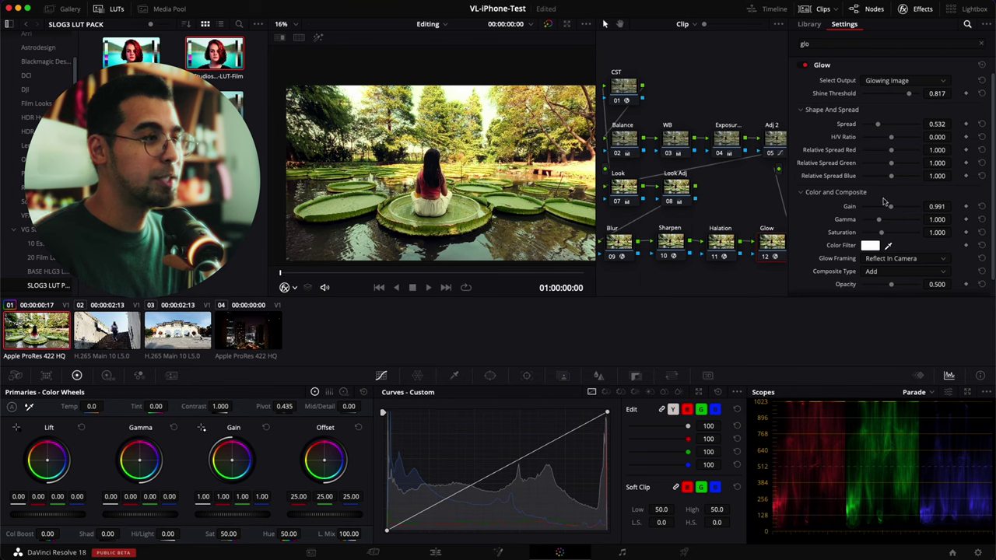
drag(895, 209, 875, 209)
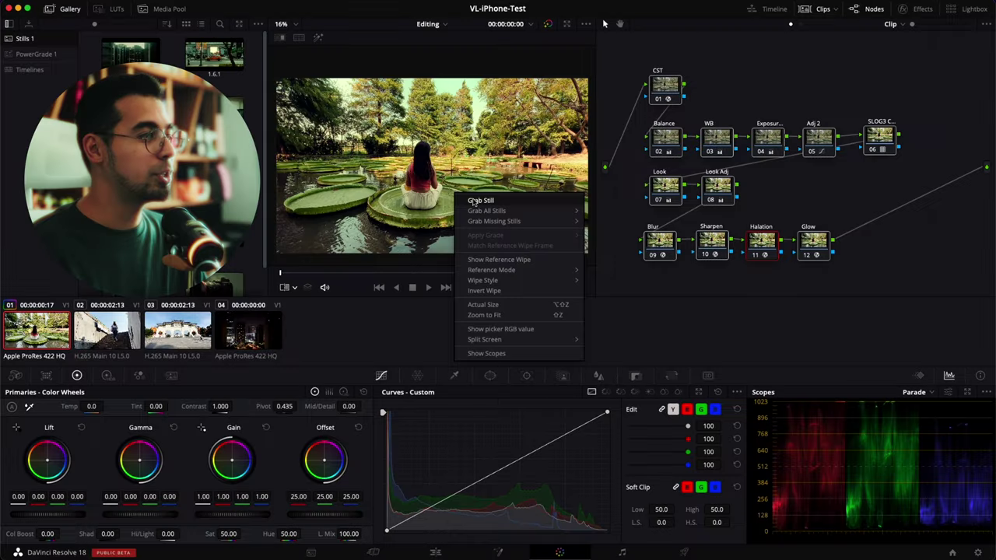
Grab a still of the graded lily pond clip and apply its grade to the staircase clip
click(474, 201)
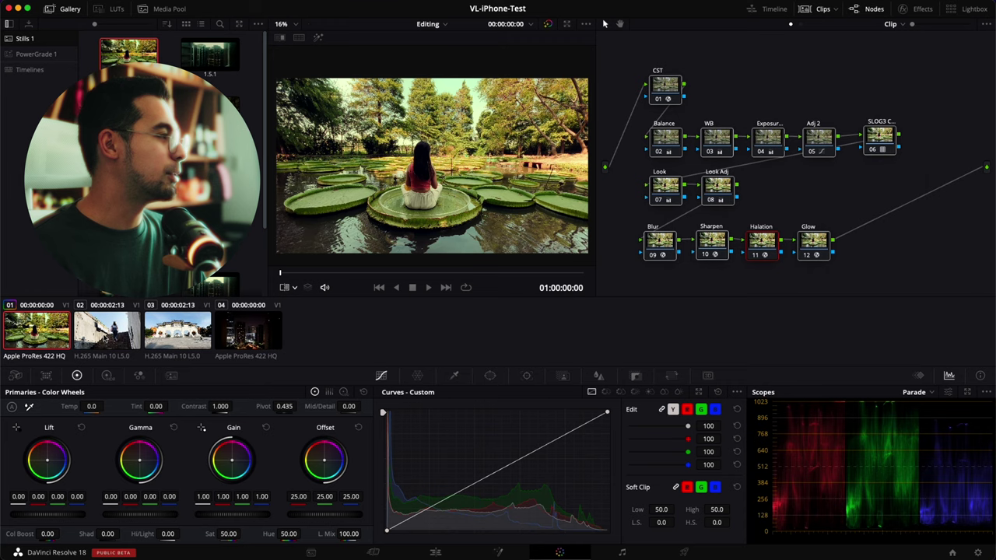
key(Down)
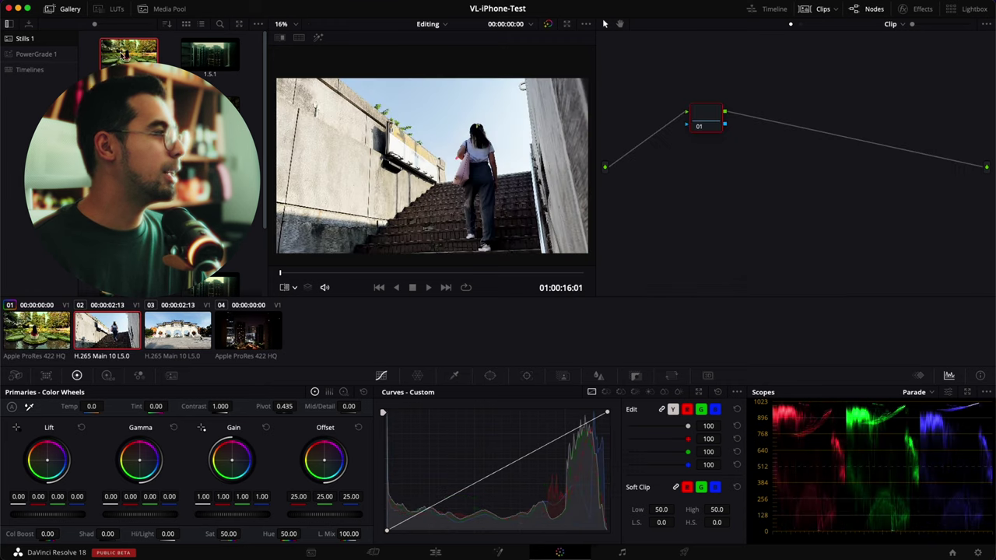
middle_click(122, 54)
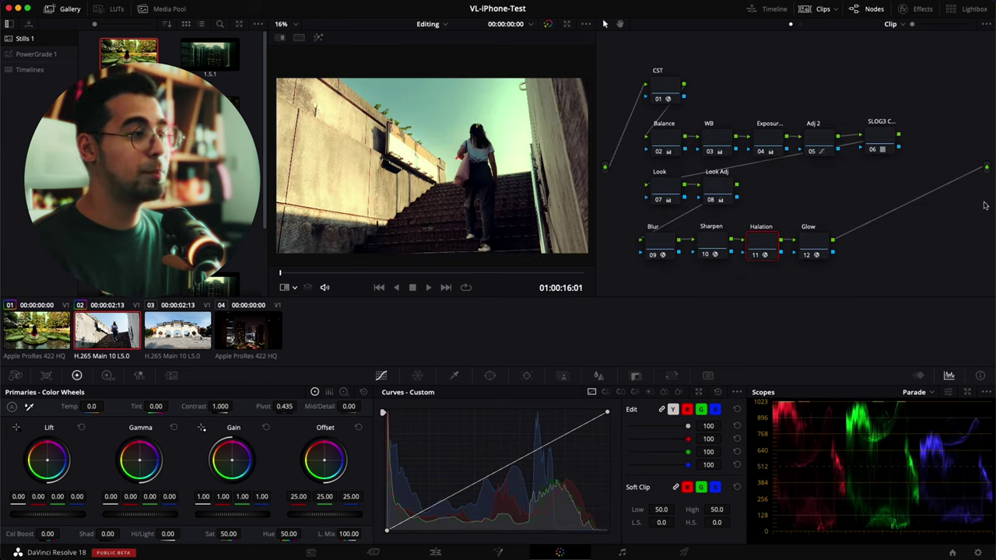
On the staircase clip's Look node, lower the tint to -49.50 for a greener image
click(818, 143)
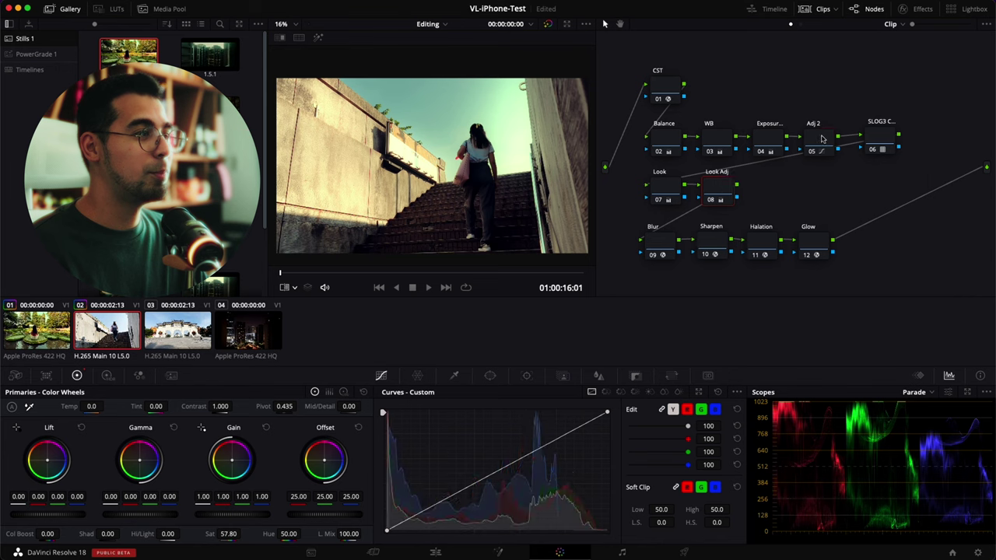
click(658, 196)
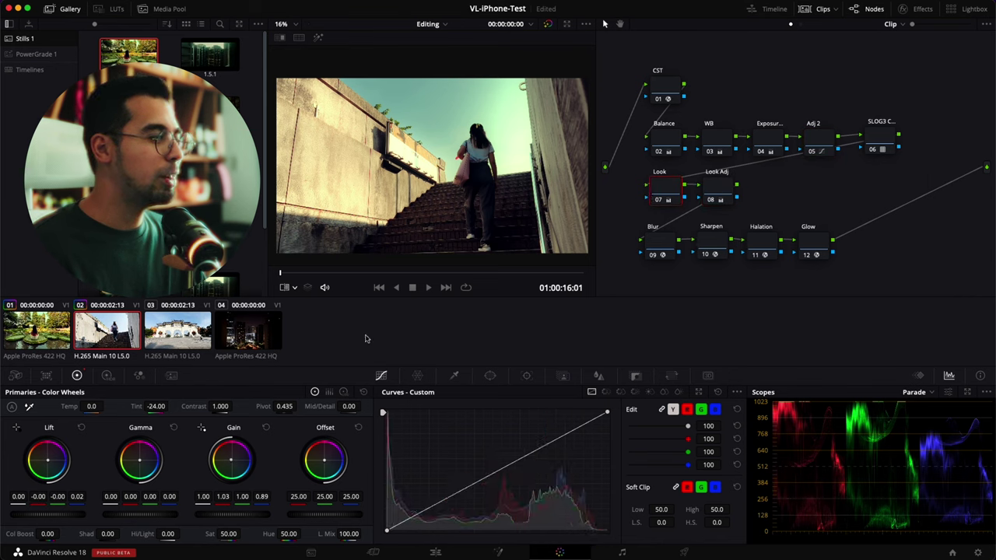
drag(157, 407, 132, 408)
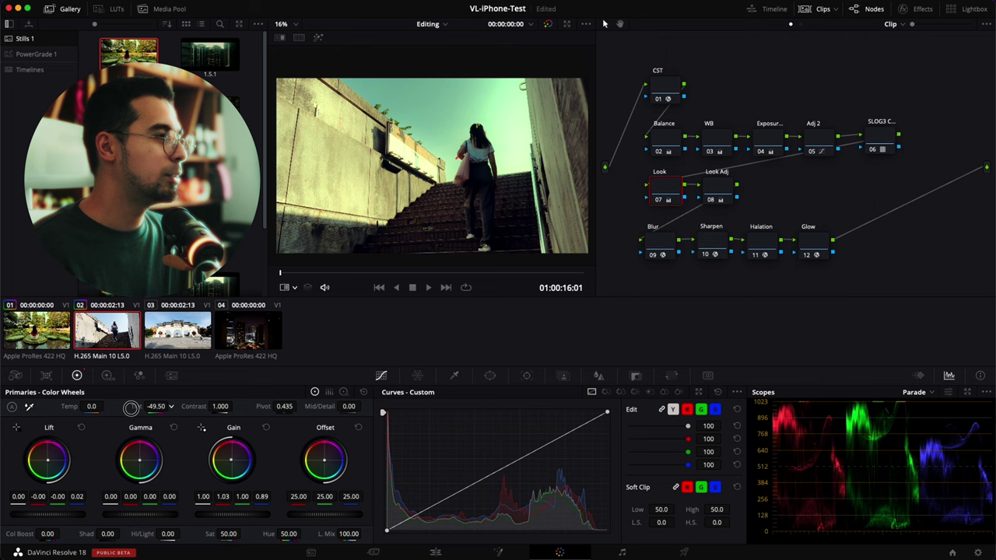
On the Adj 2 node, slightly raise both the lower and upper control points of the custom curve to brighten the staircase clip
click(831, 138)
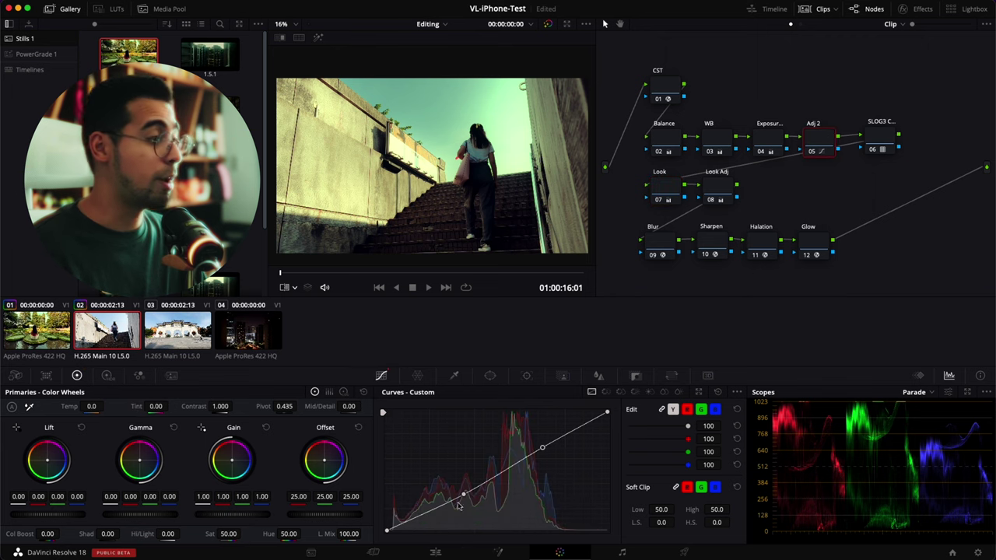
drag(464, 495, 460, 491)
click(542, 452)
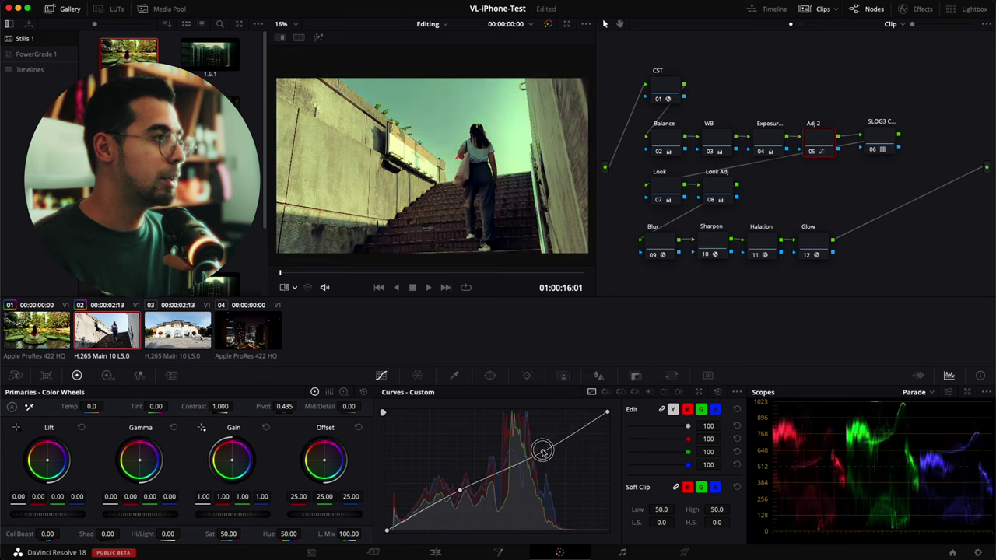
drag(540, 446, 540, 445)
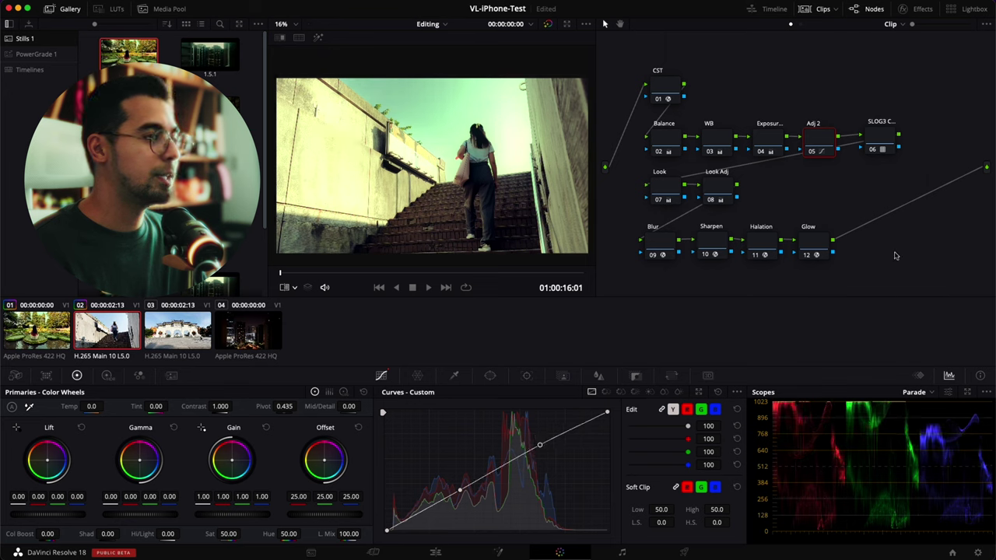
Open the Glow node's effect settings and lower the glow gain to about 0.147
click(814, 246)
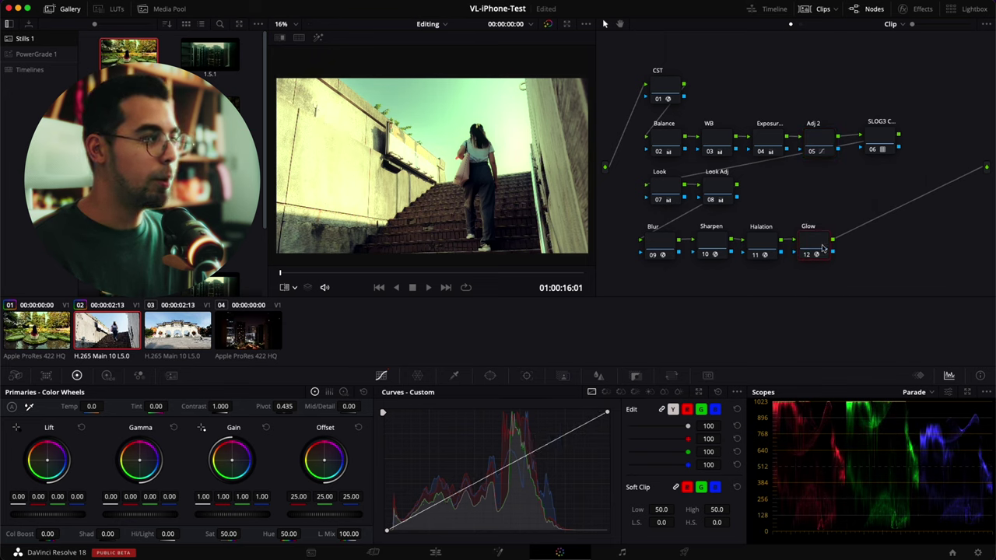
click(920, 10)
drag(875, 207, 869, 207)
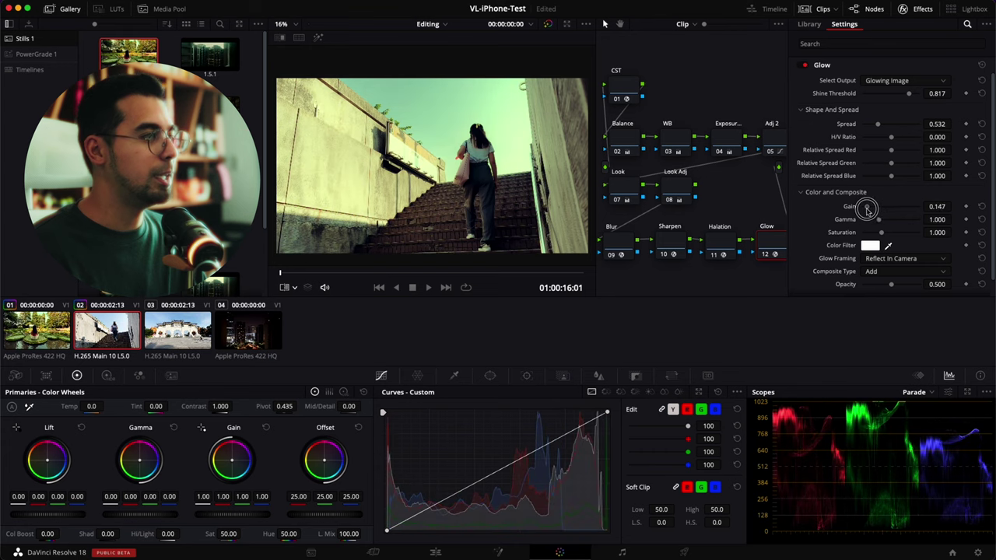